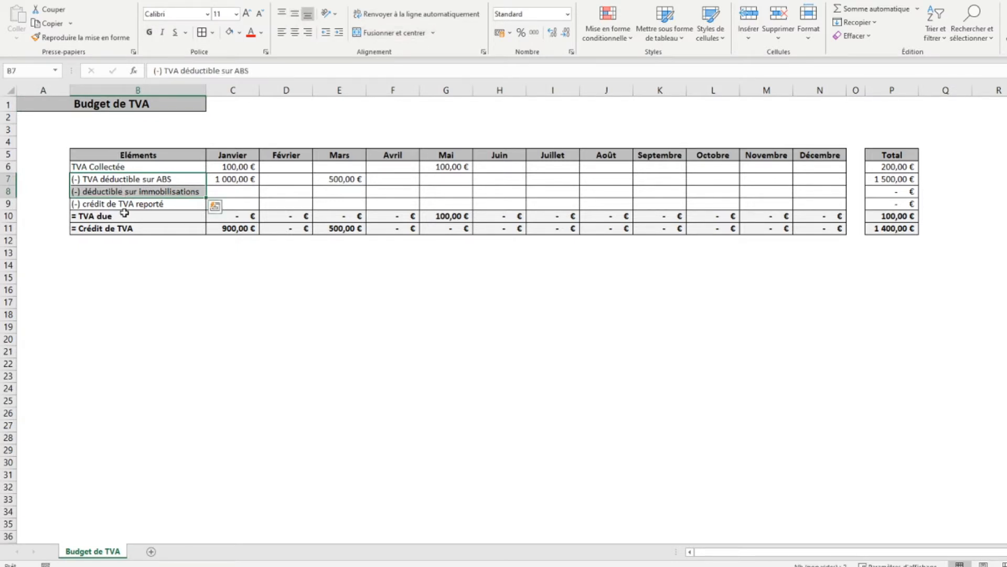
click(126, 216)
click(129, 230)
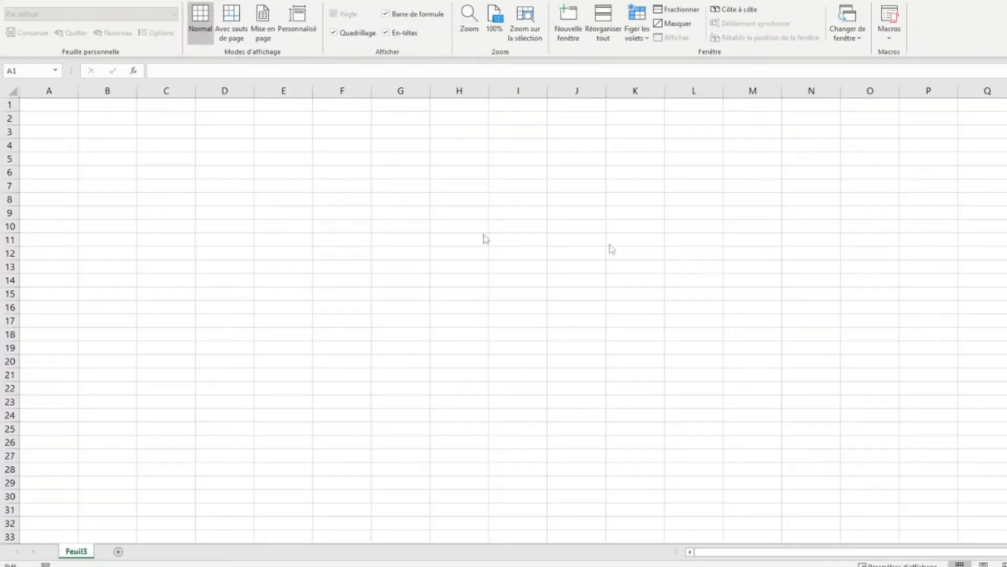
- Enter the title "Budget de TVA" in cell A1 of the blank sheet
click(51, 106)
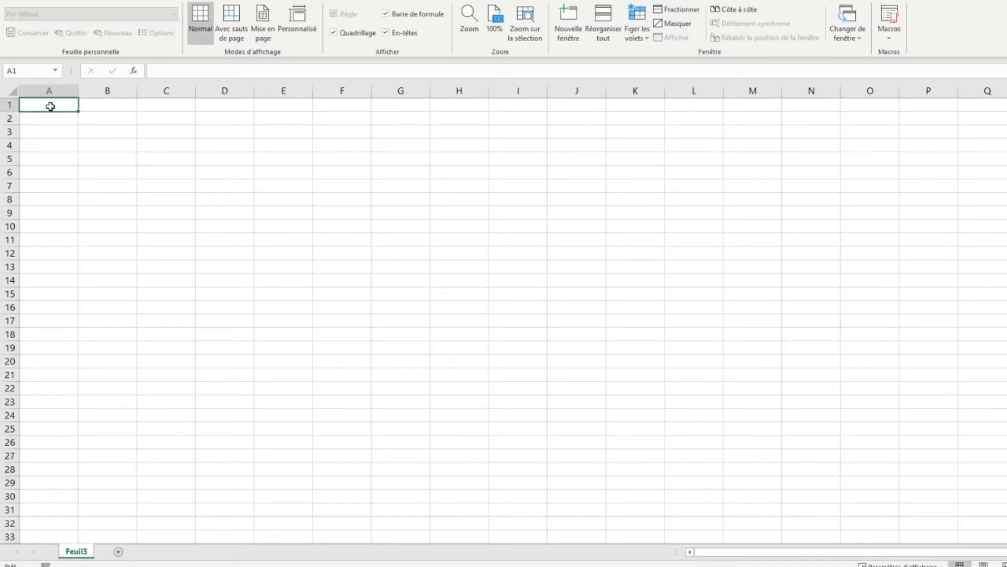
text(Budget de TVA)
key(ctrl+Return)
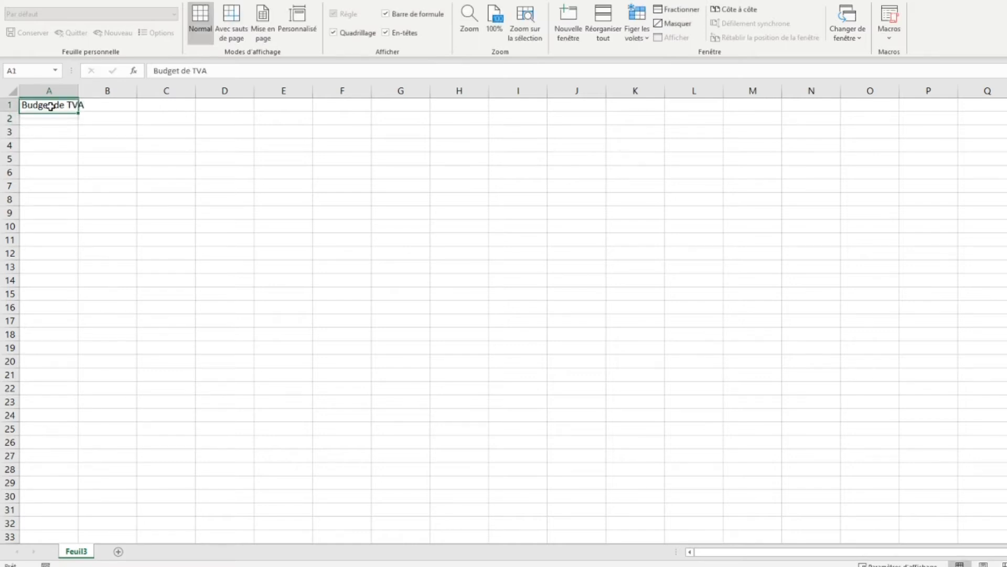
- Format the title in bold 14 pt and merge and centre it across A1:B1
click(54, 0)
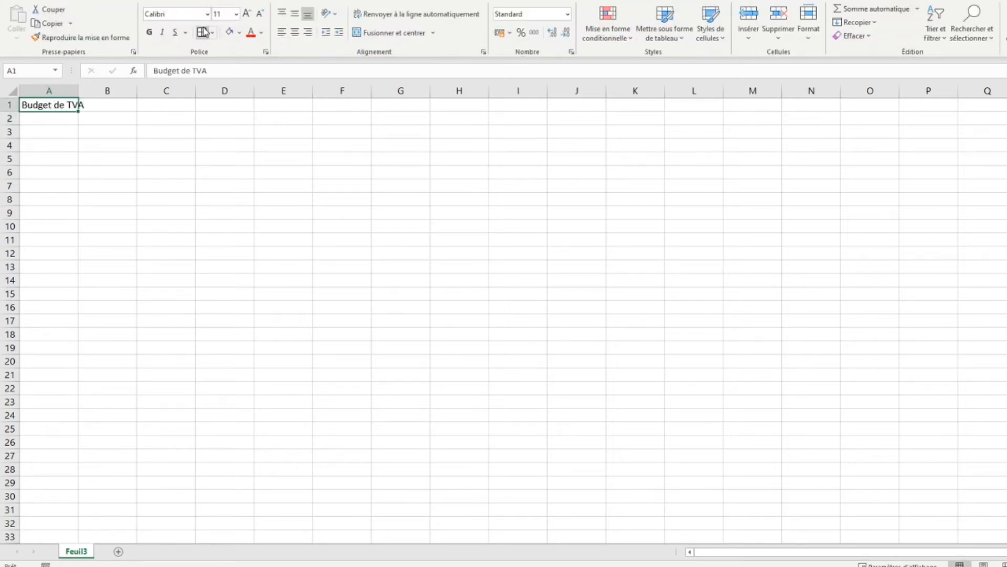
click(149, 32)
click(244, 13)
click(244, 13)
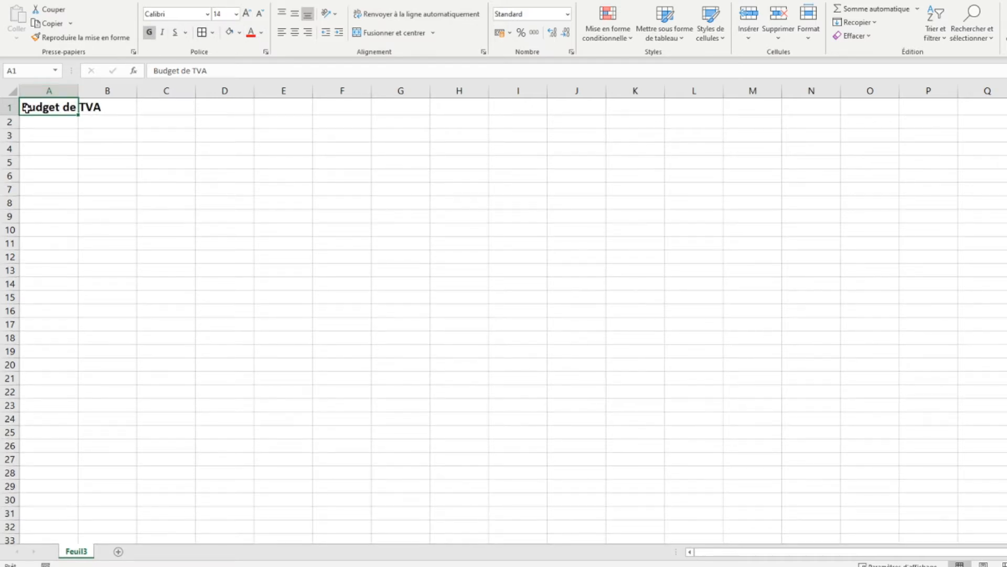
drag(26, 108, 107, 107)
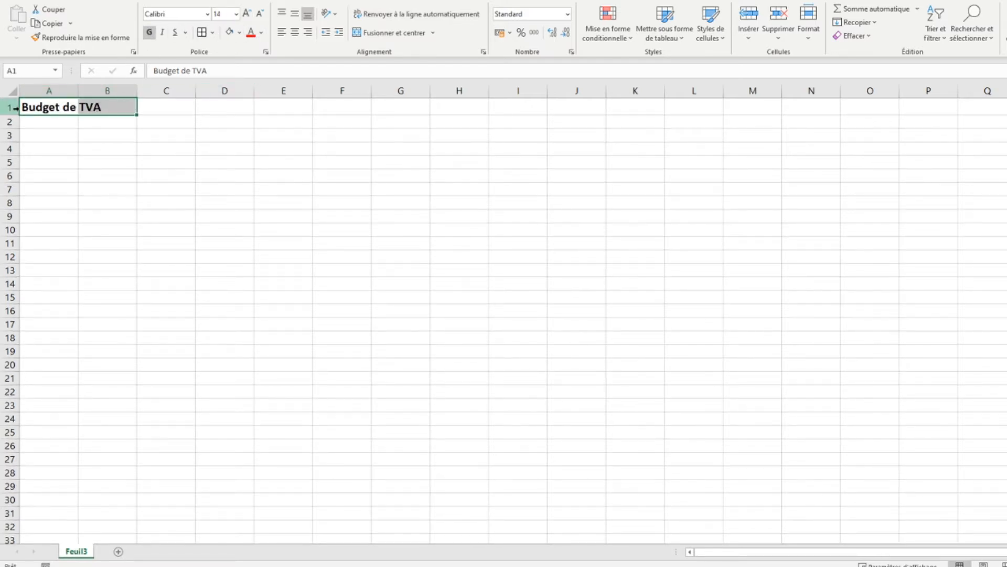
click(418, 33)
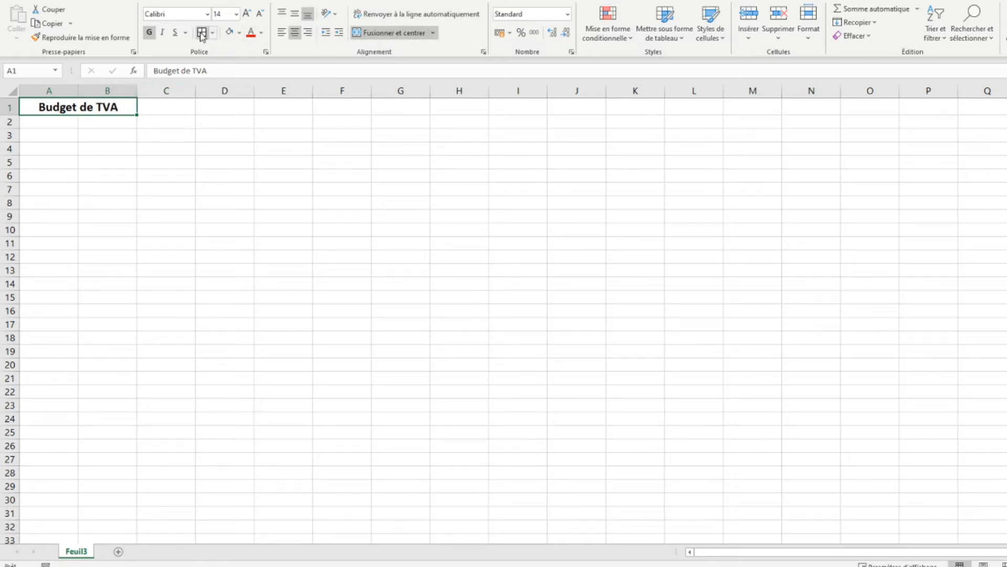
- Give the merged title cell a border and a medium grey fill, and centre its text vertically
click(240, 32)
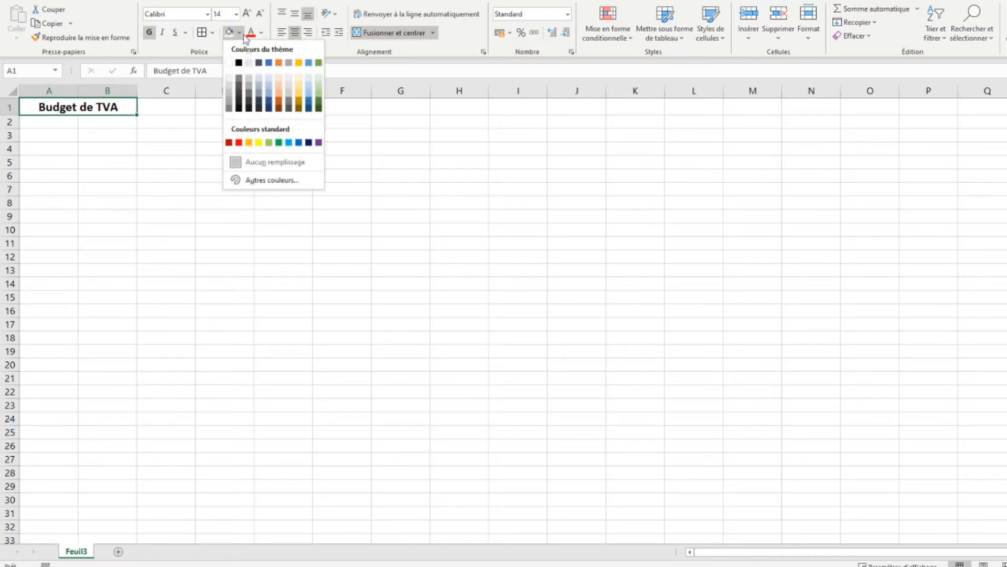
click(228, 94)
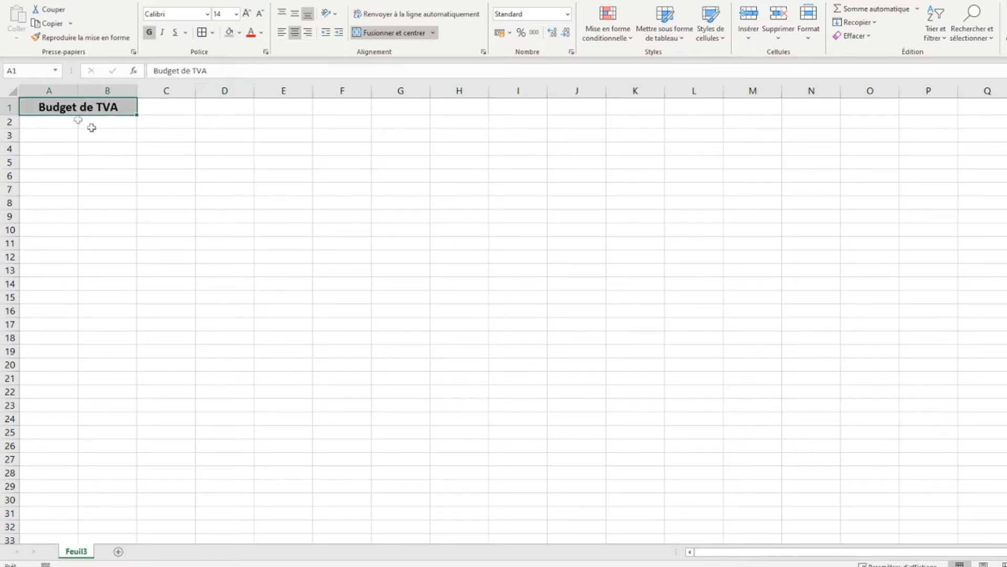
click(295, 13)
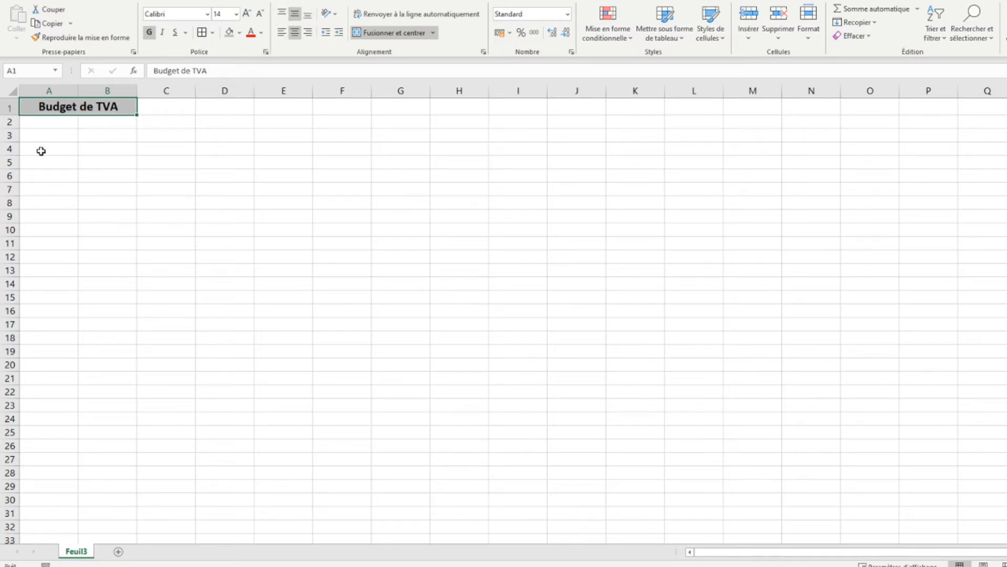
- Enter the header "Eléments" in B5 and the row label "TVA Collectée" in B6
click(94, 165)
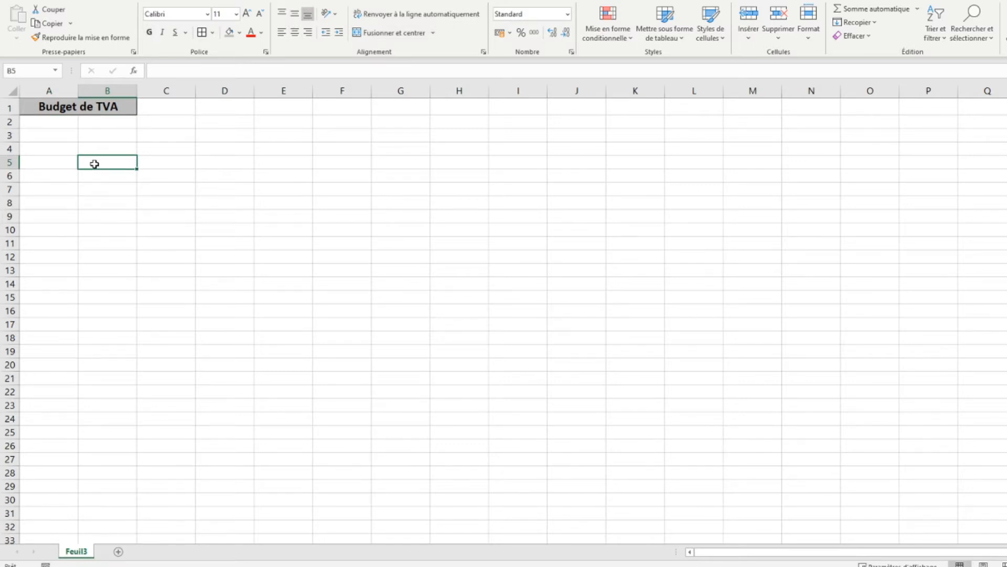
text(Eléments)
key(Return)
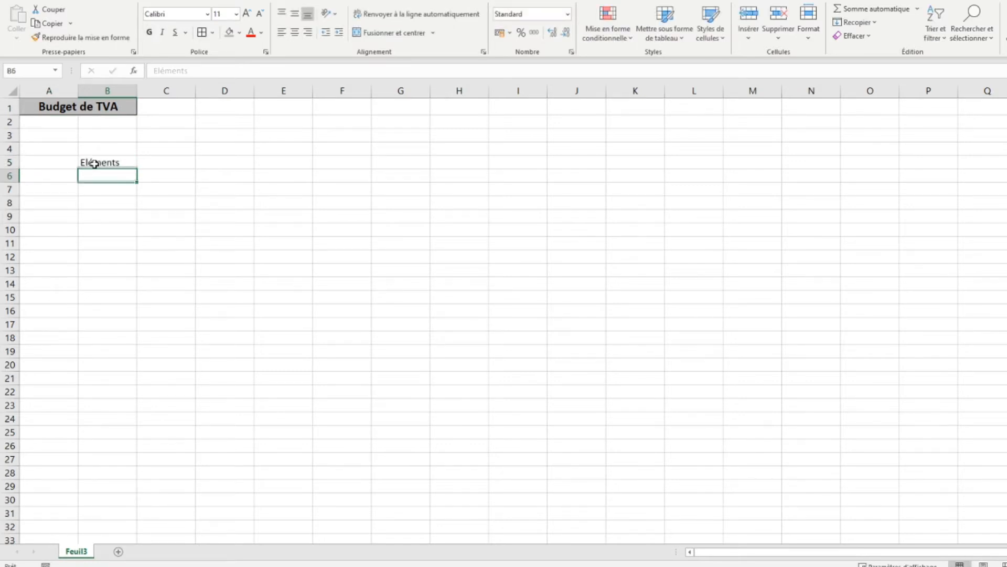
text(TV)
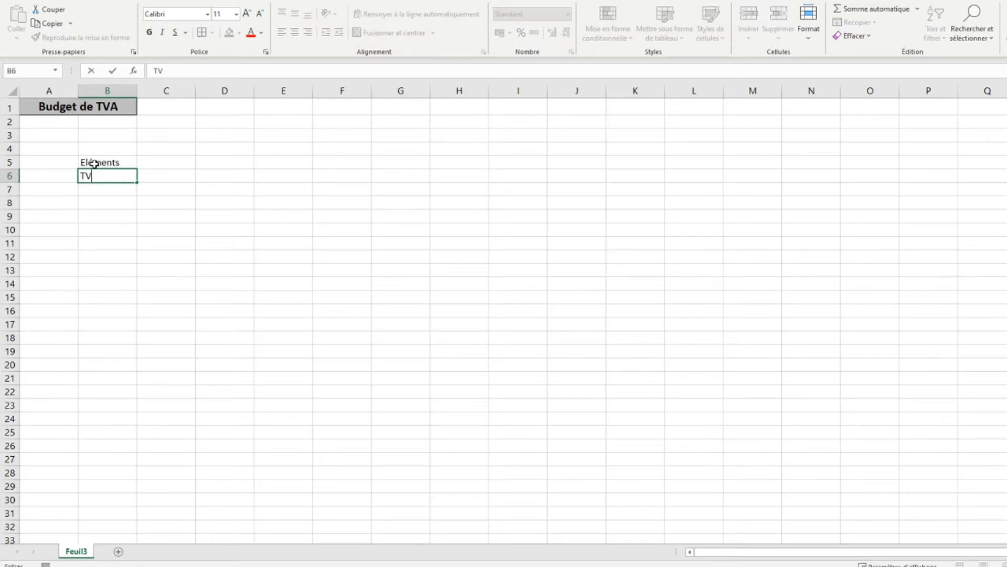
text(A Collectée)
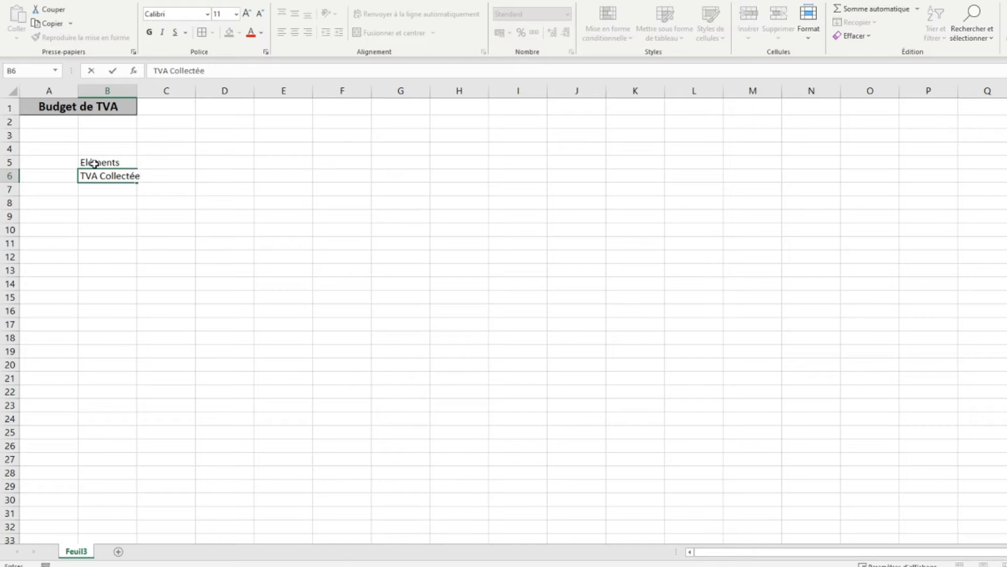
key(Return)
- Enter the row label "(-) TVA déductible sur ABS" in B7
text((-)
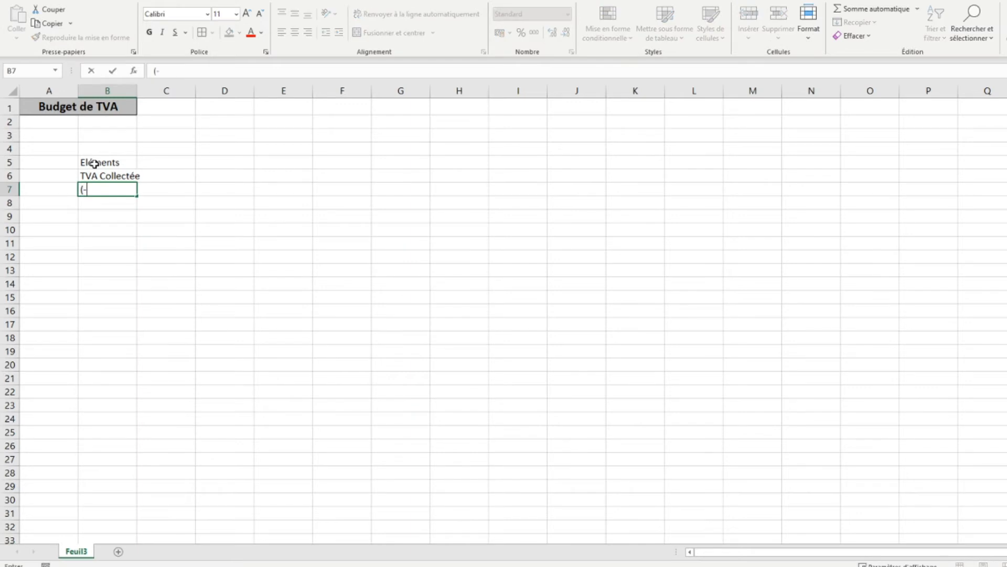
text() TVA déductible)
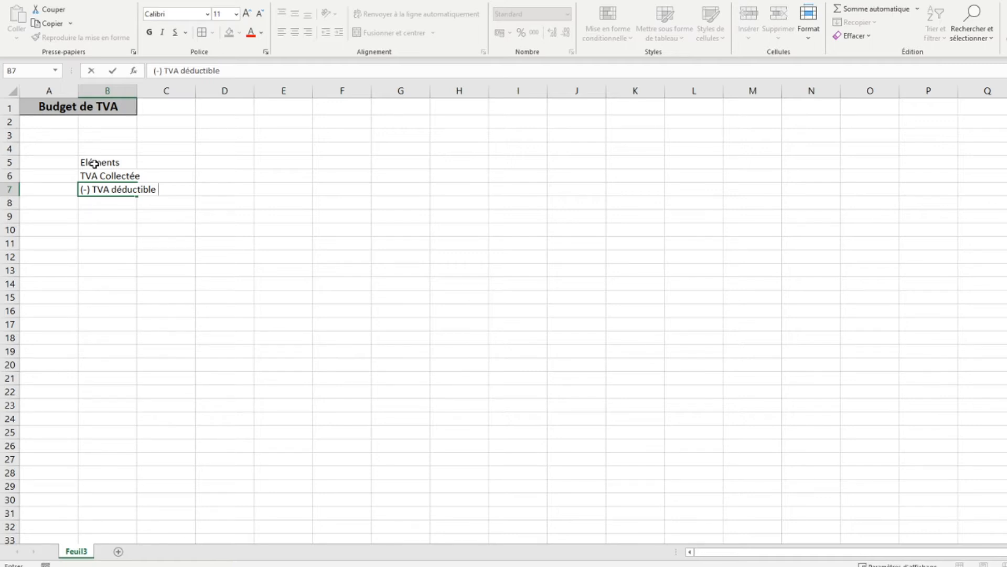
text(sur ABS)
key(Return)
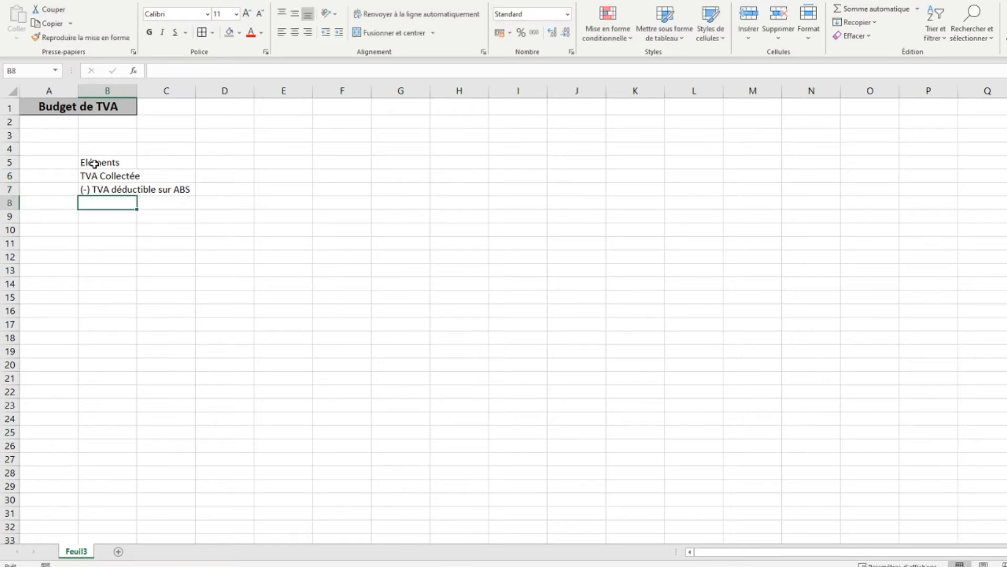
- Enter the row label "(-) déductible sur immobilisations" in B8
text((-)
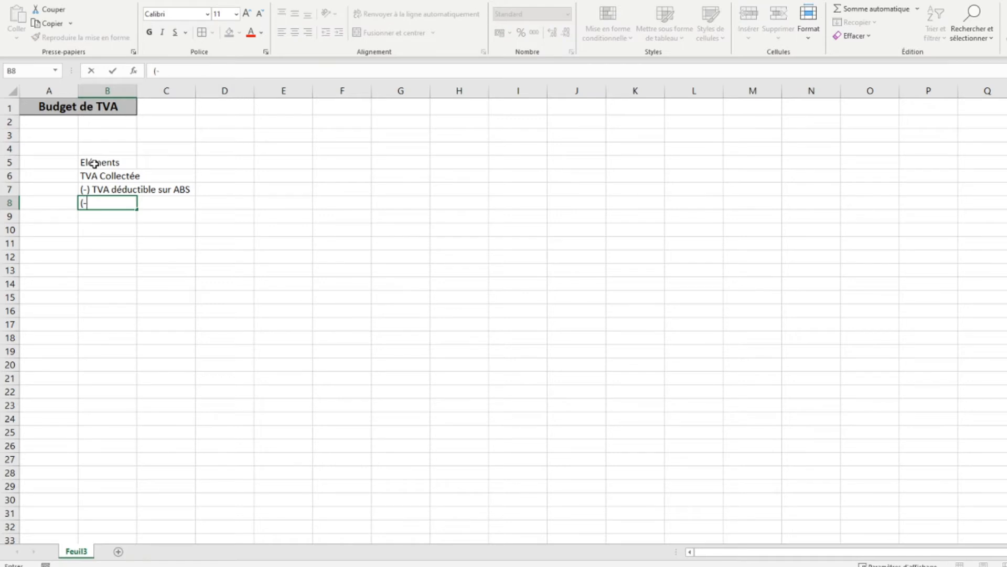
text() déductible sur i)
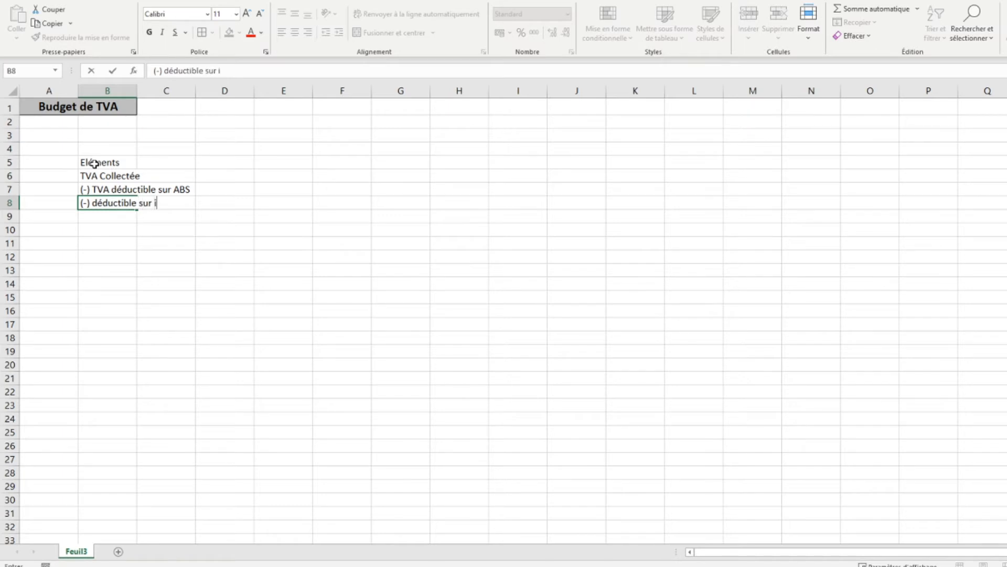
text(mmobilisations)
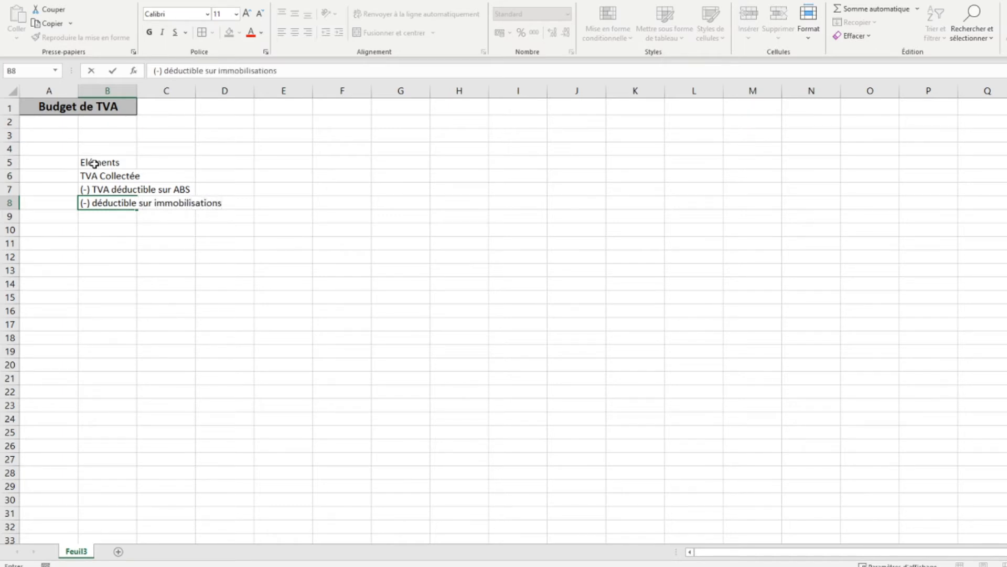
key(Return)
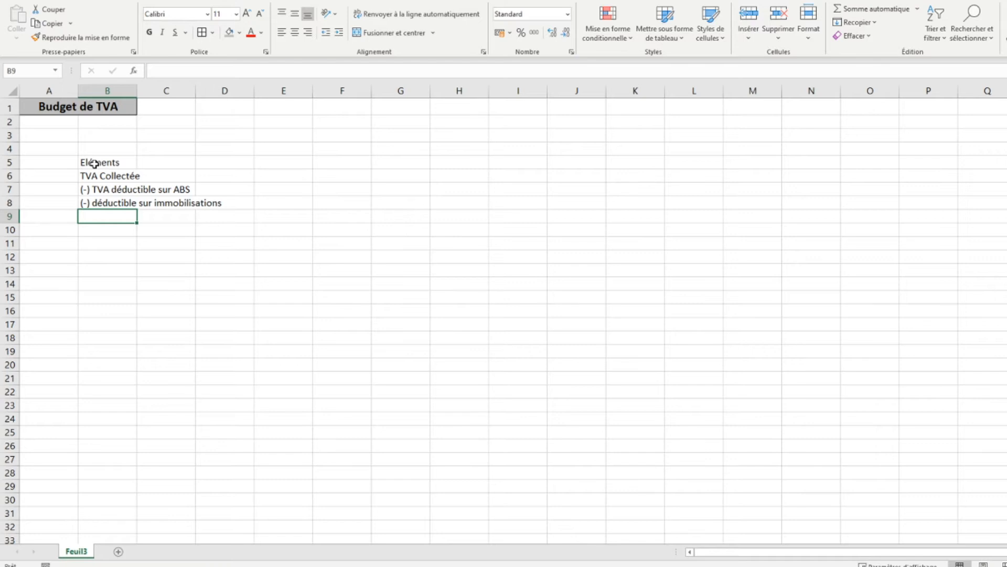
- Enter the row label "(-) crédit de TVA reporté" in B9
text(()
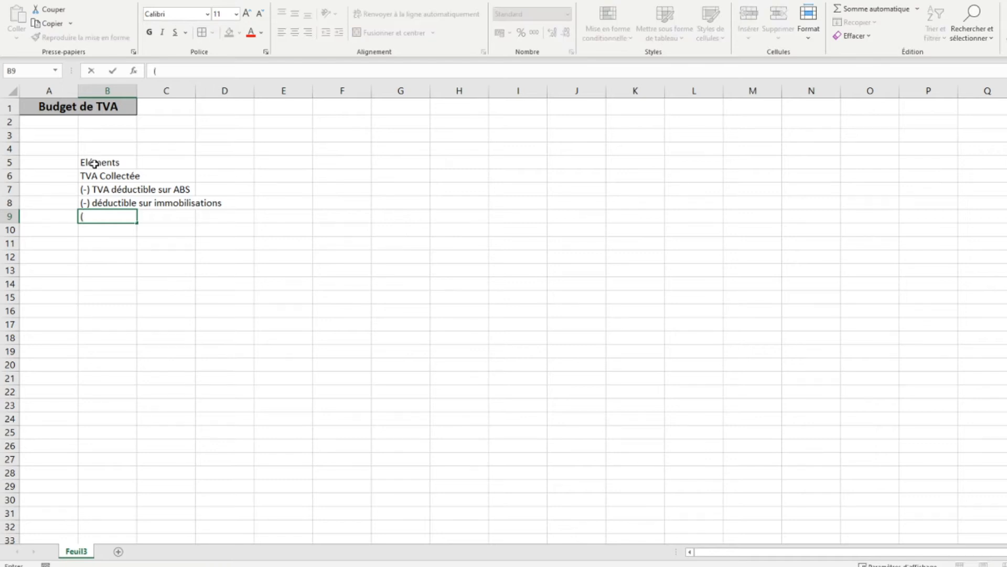
text(-) crédit de TVA re)
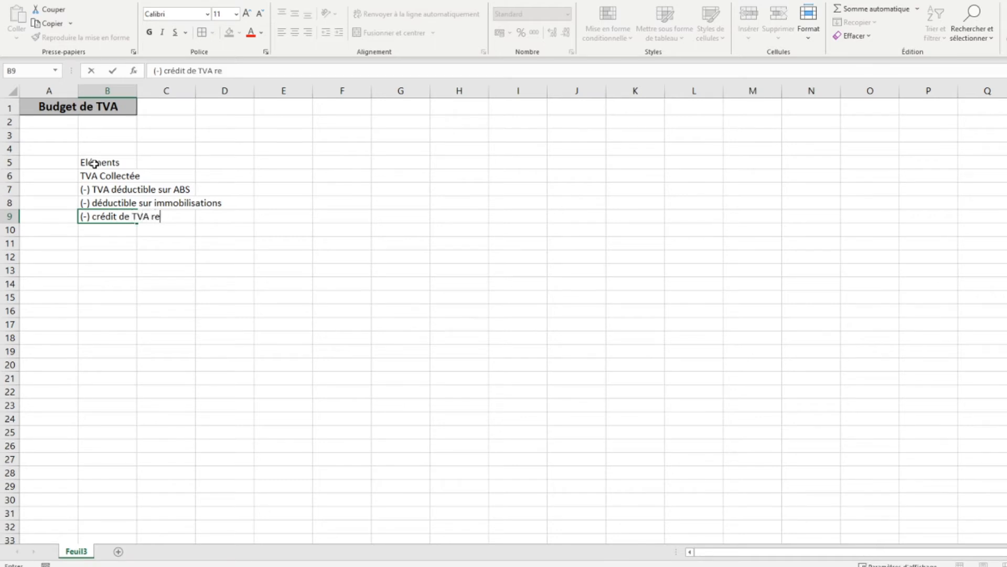
text(porté)
key(Return)
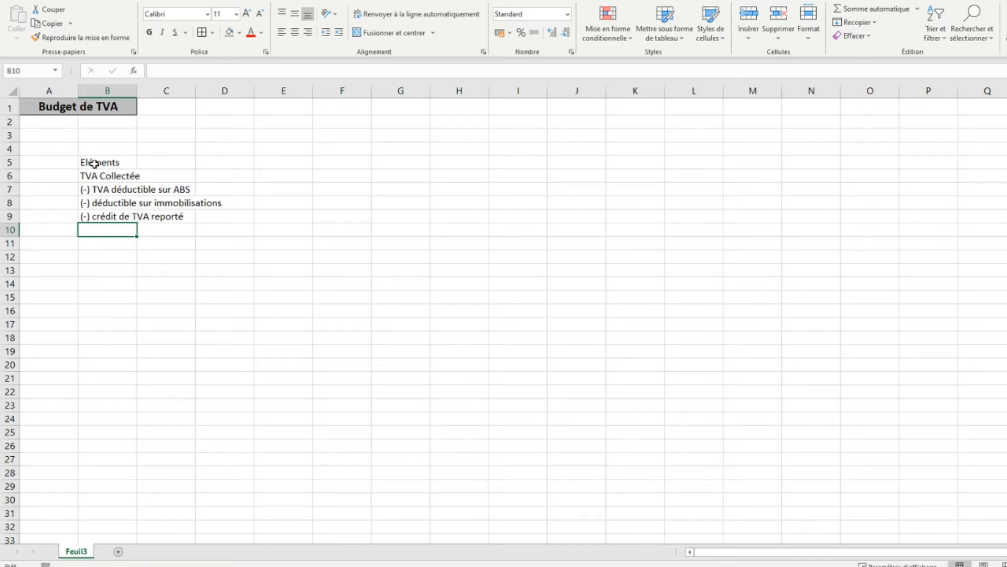
- Enter "= TVA due" in B10 as literal text, using a leading apostrophe so it is not a formula
key(alt+Tab)
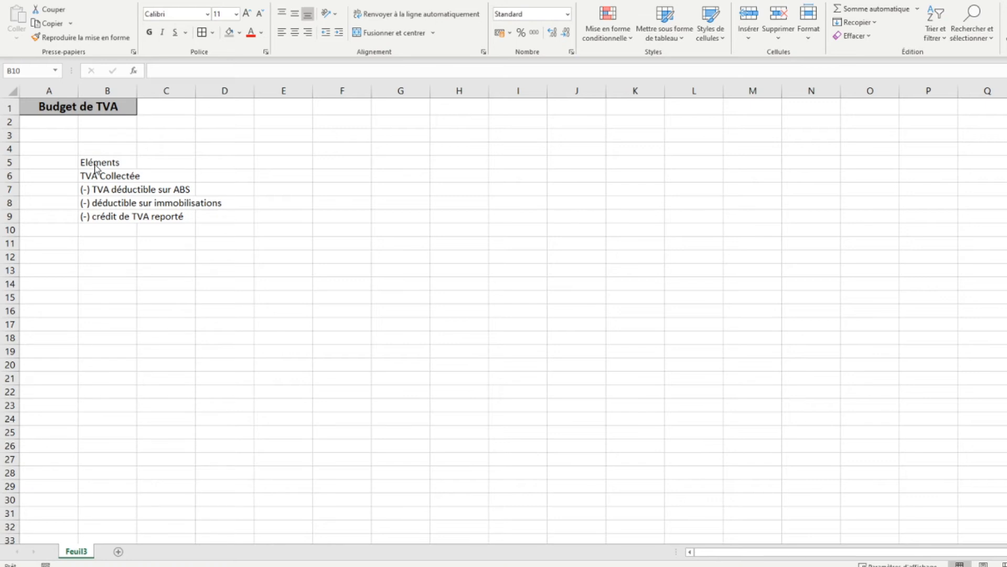
text('=)
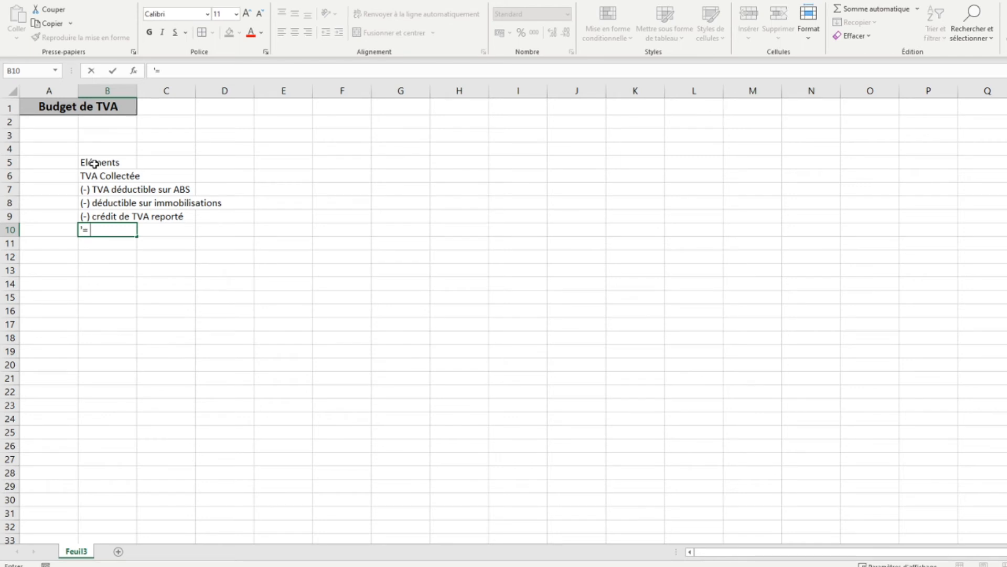
key(Escape)
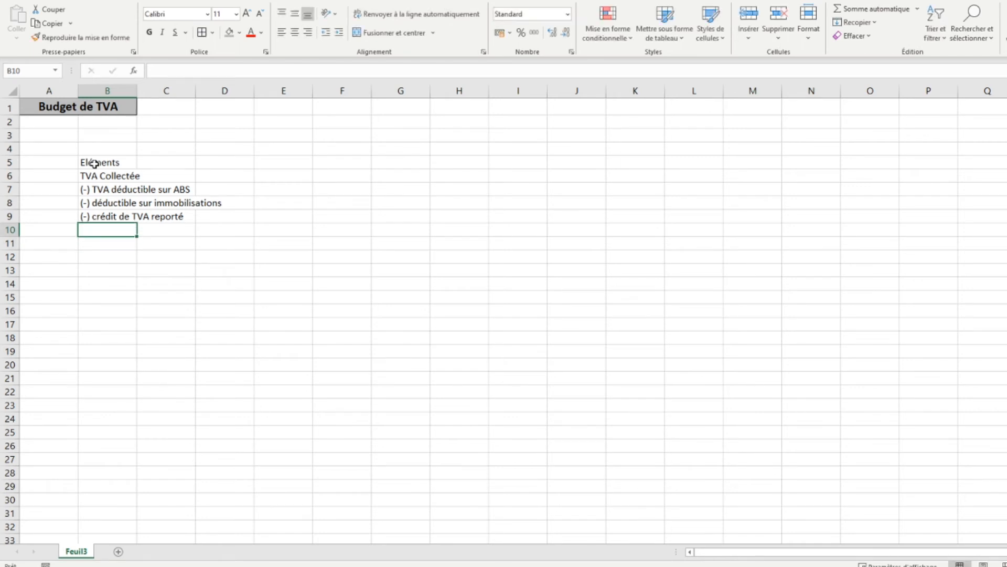
text('=)
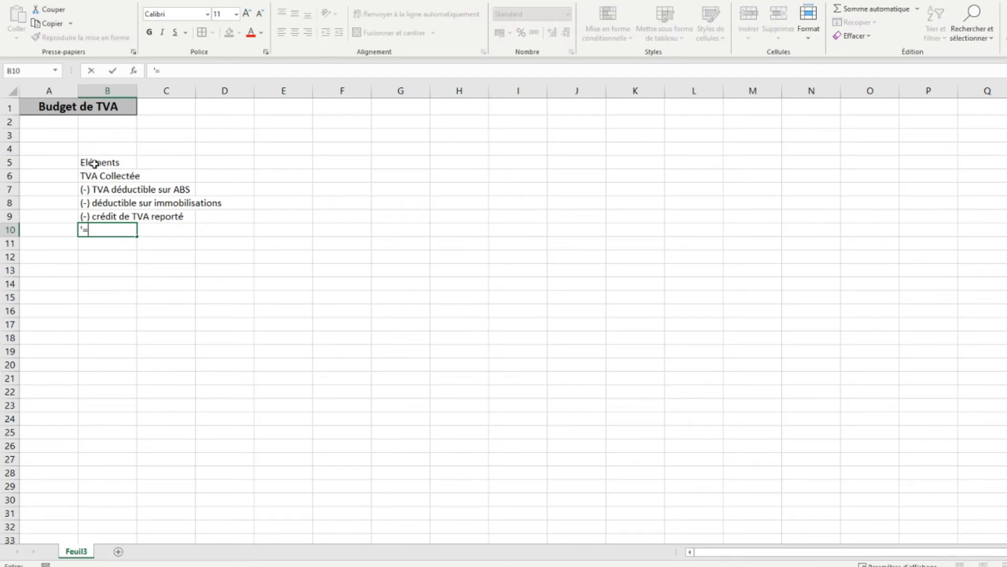
text( TVA due)
key(Return)
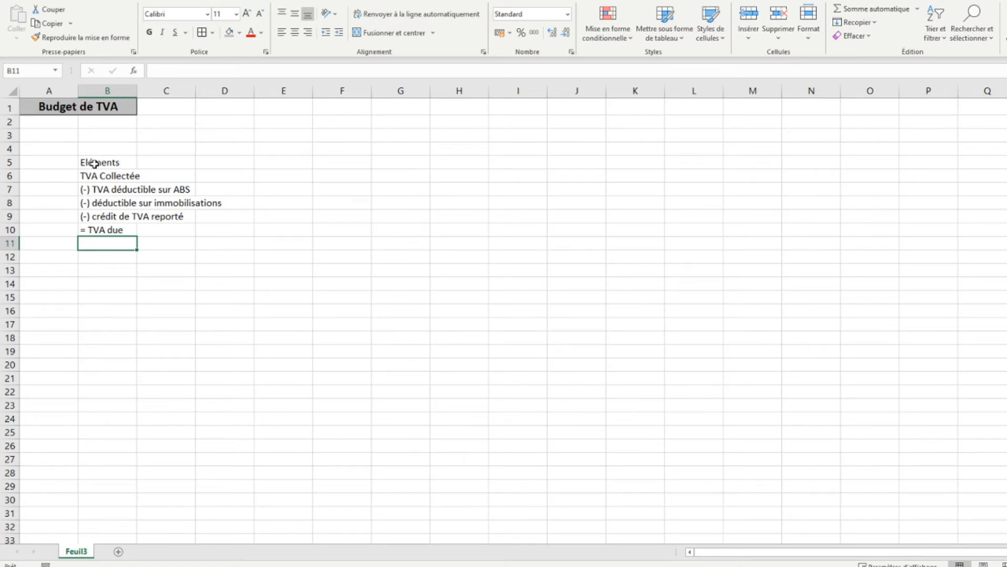
- Enter "= Crédit de TVA" as literal text in B11 and fit column B's width to its labels
text(')
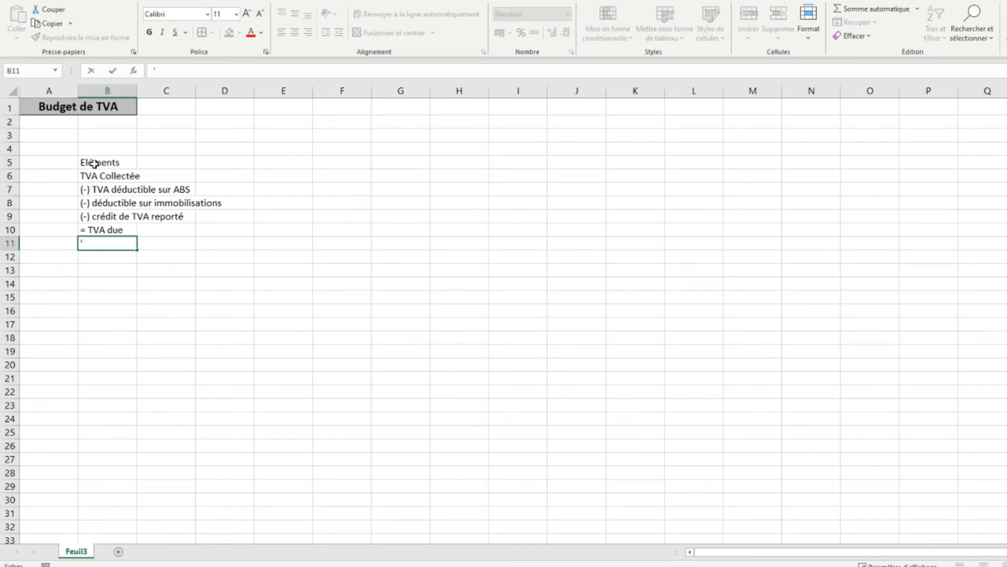
text(= Crédit de TVA)
key(Return)
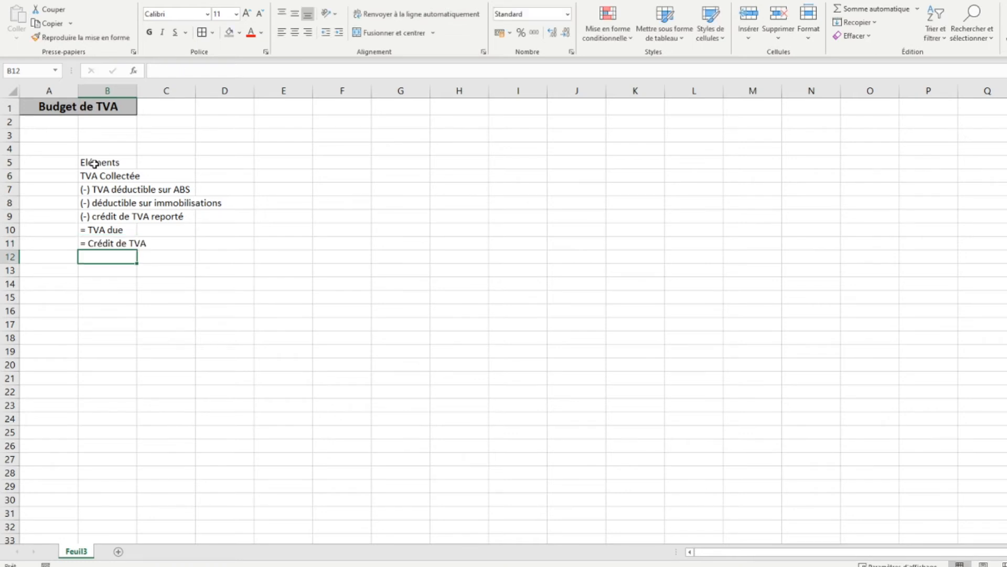
double_click(135, 91)
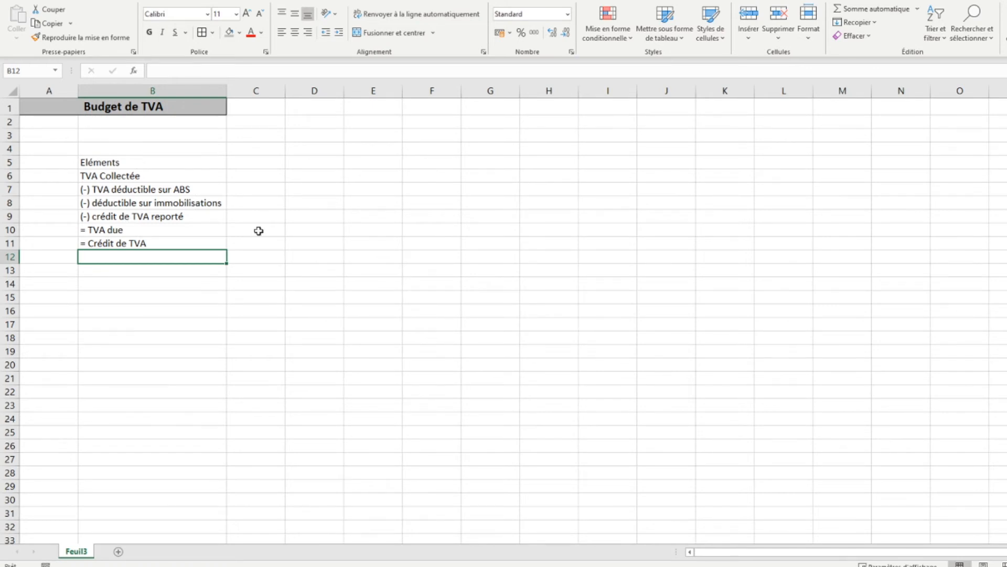
- Enter the month header "Janvier" in C5
click(261, 162)
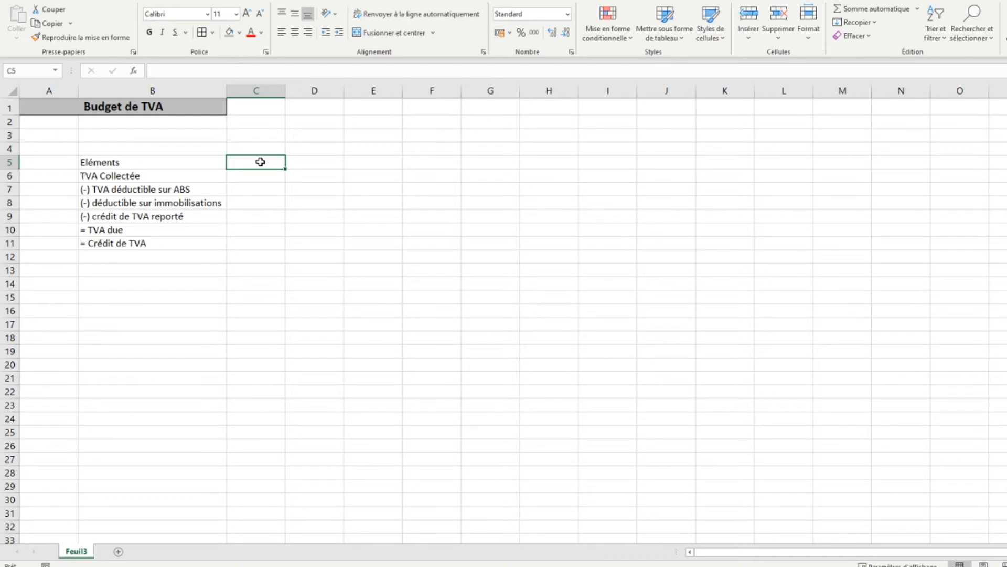
text(Janvie)
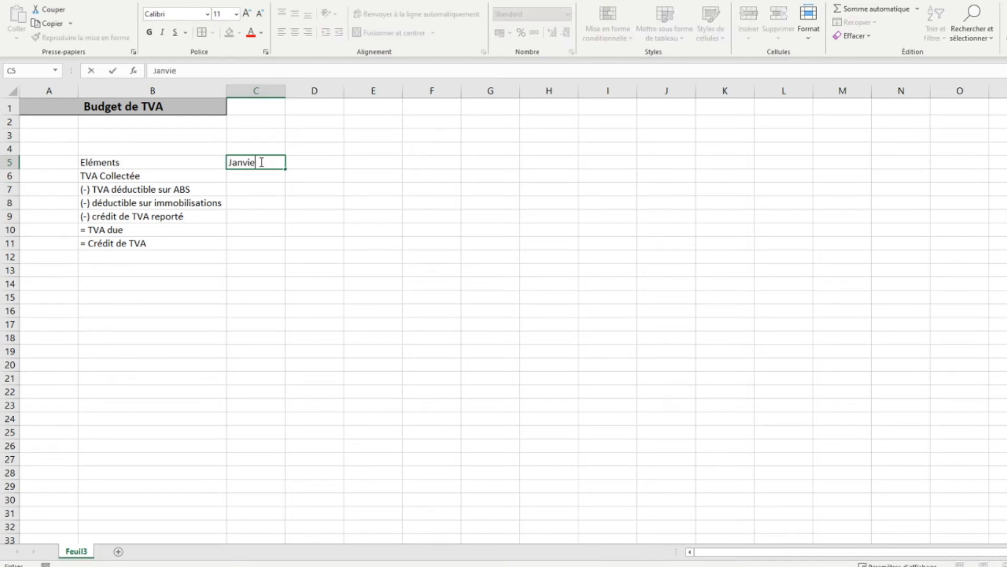
key(Return)
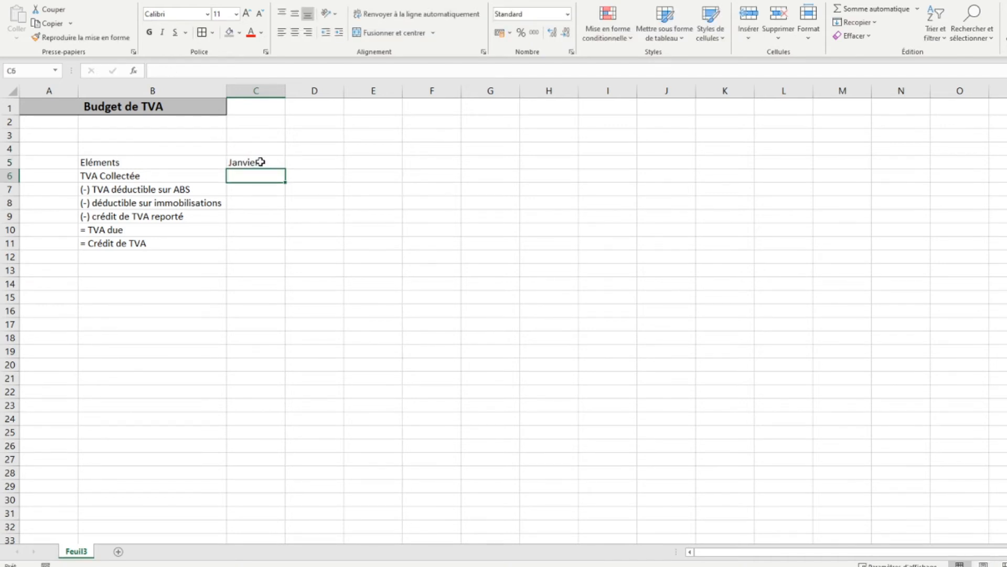
- Extend the month headers from "Janvier" in C5 across to "Décembre" in N5 and narrow column O
click(261, 162)
drag(285, 168, 904, 158)
drag(989, 90, 953, 93)
- Enter the column header "Total" in P5
click(960, 161)
text(T)
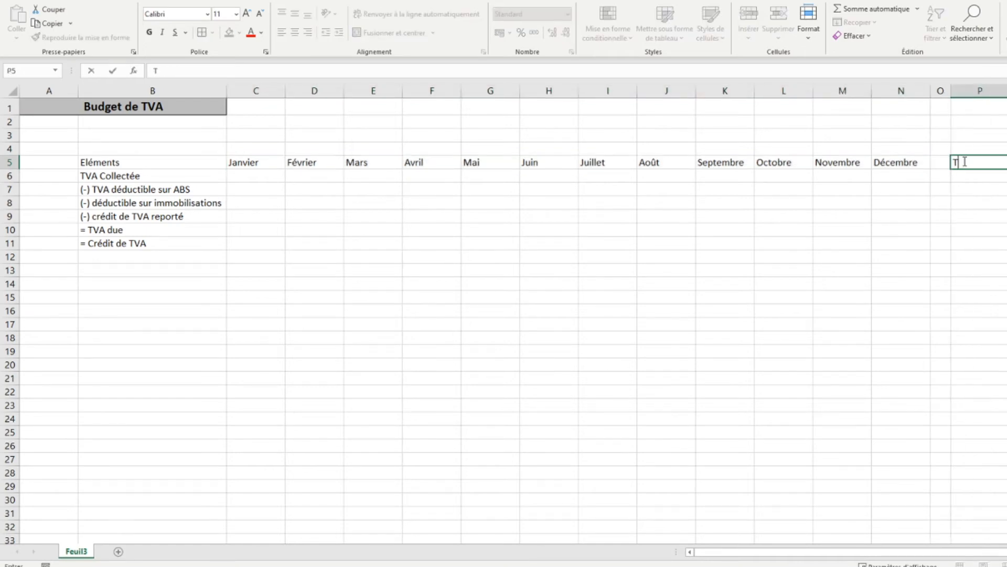
text(otal)
key(Return)
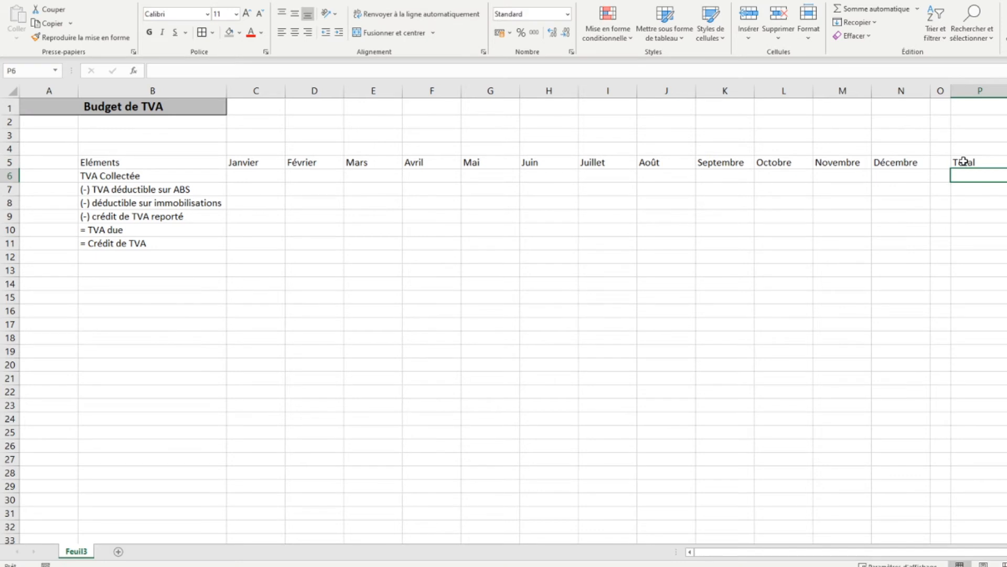
- Make the whole header row 5 bold and centre its contents
click(9, 161)
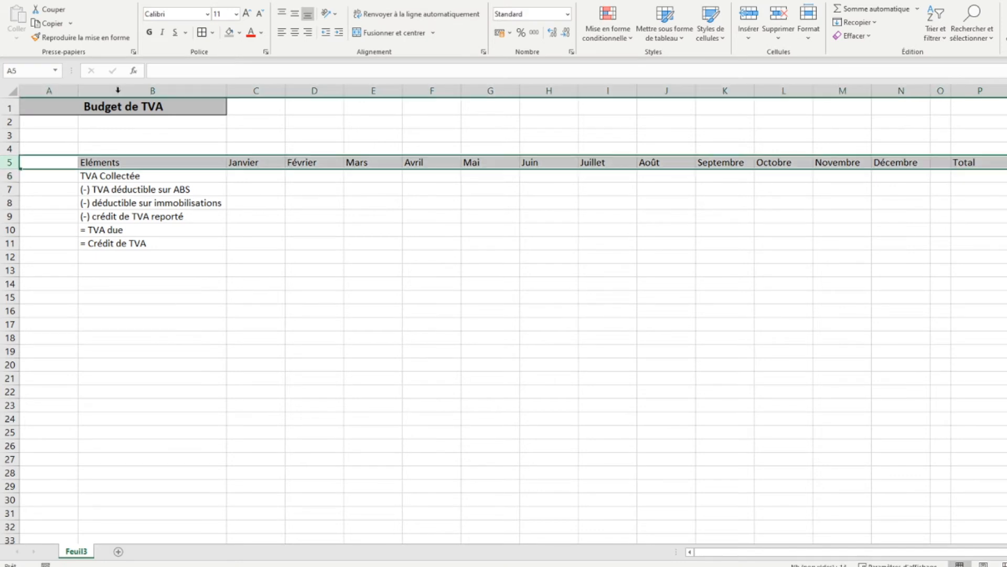
click(150, 33)
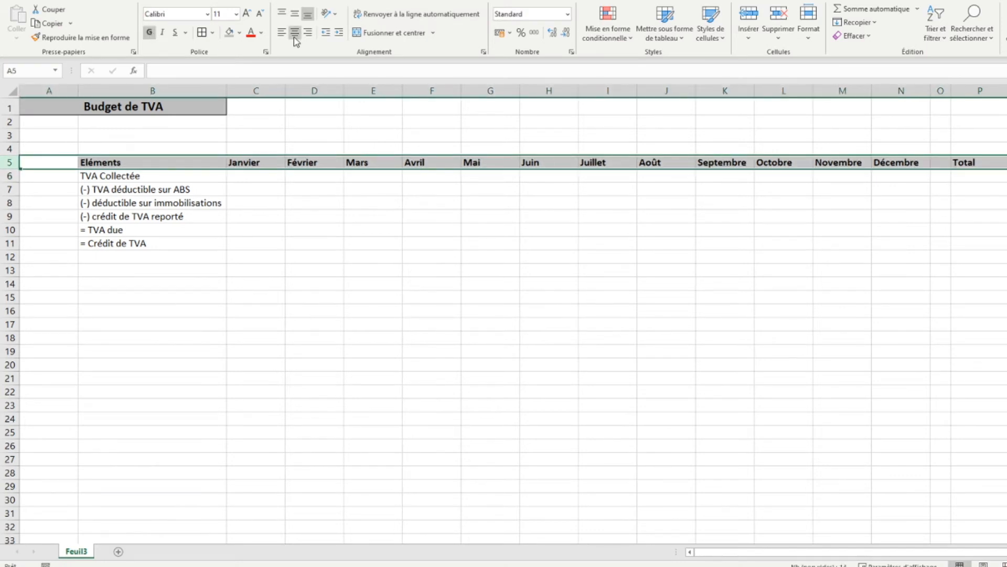
click(295, 32)
- Apply a grey fill to the header cells B5:N5 and P5 together, leaving O5 unfilled
drag(138, 162, 549, 163)
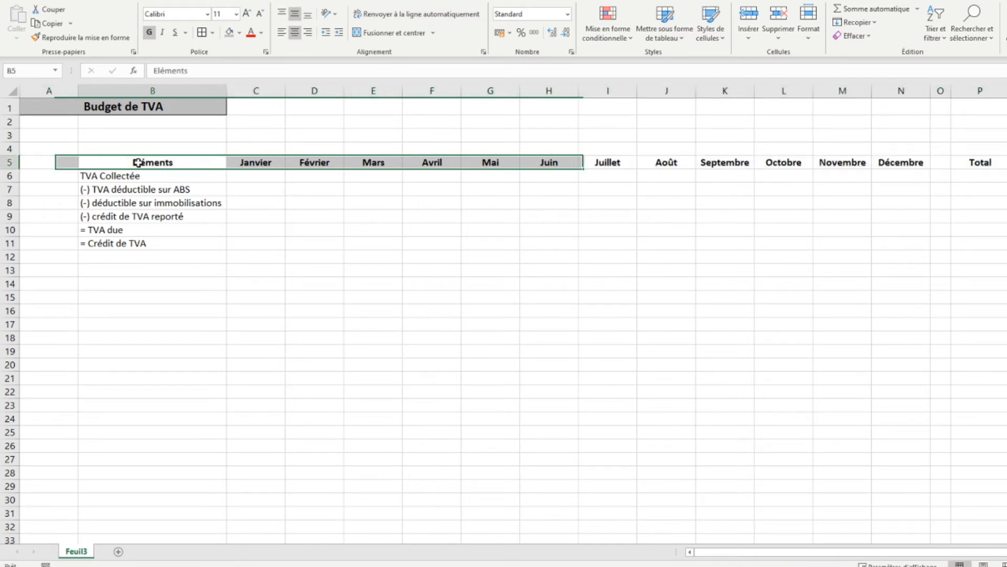
drag(138, 163, 902, 160)
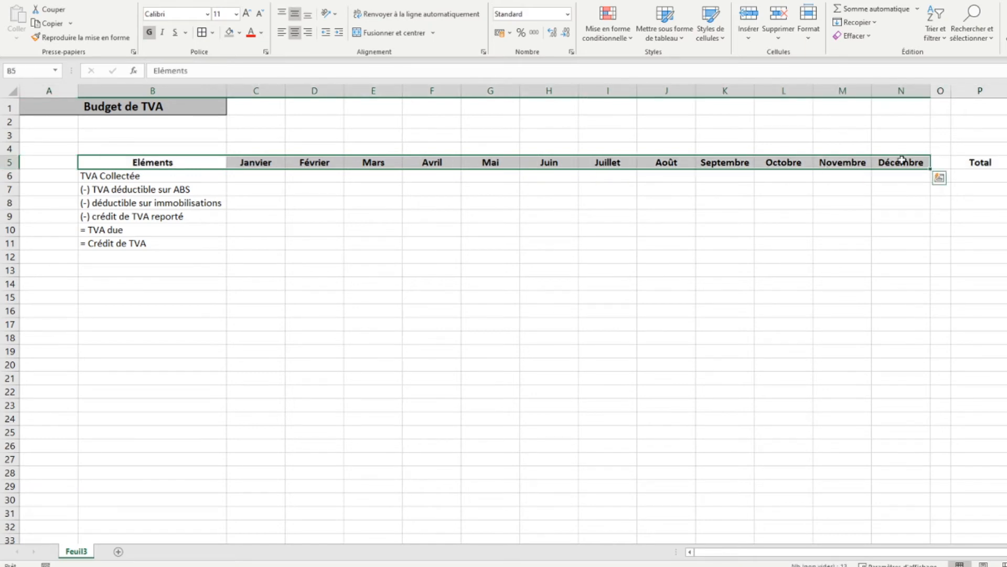
ctrl+click(964, 162)
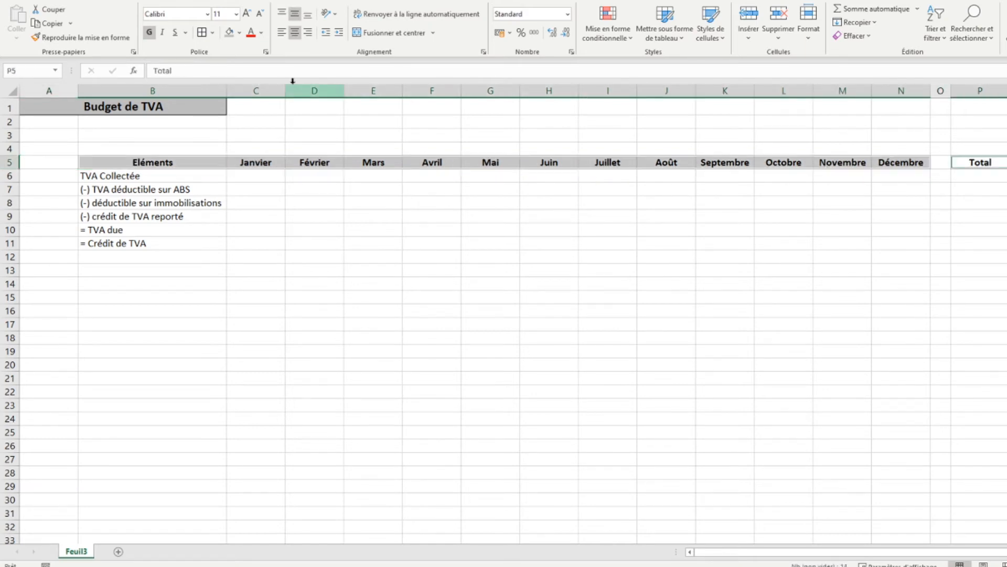
click(212, 33)
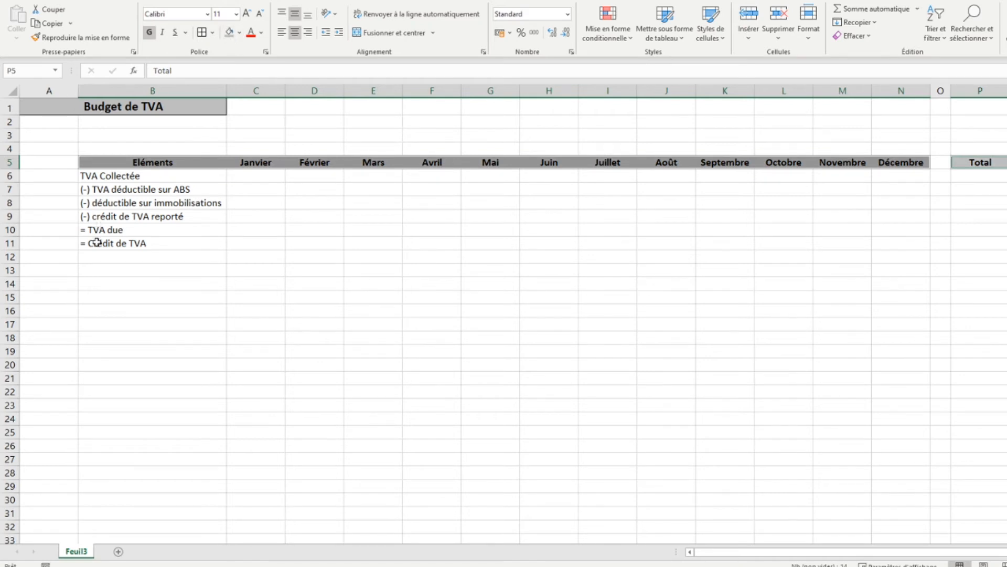
- Begin an SI formula in C10 that tests C6-C7-C8-C9<0 and returns 0 if true
click(251, 232)
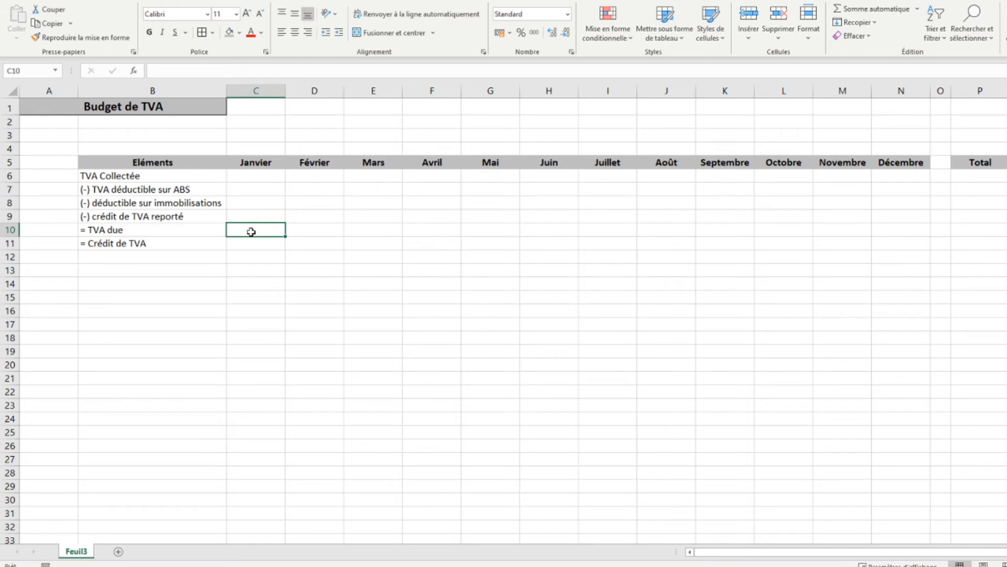
text(=si)
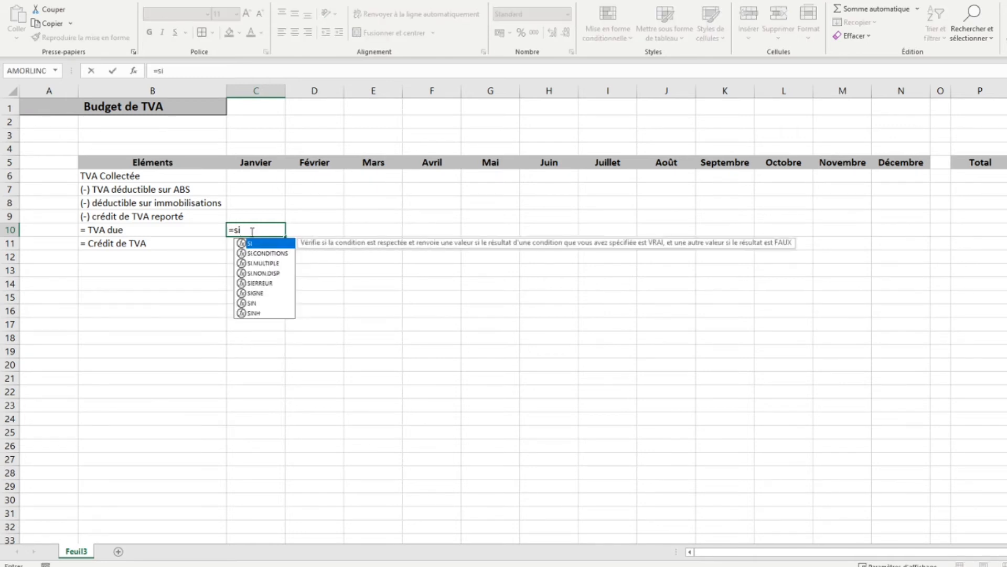
text(()
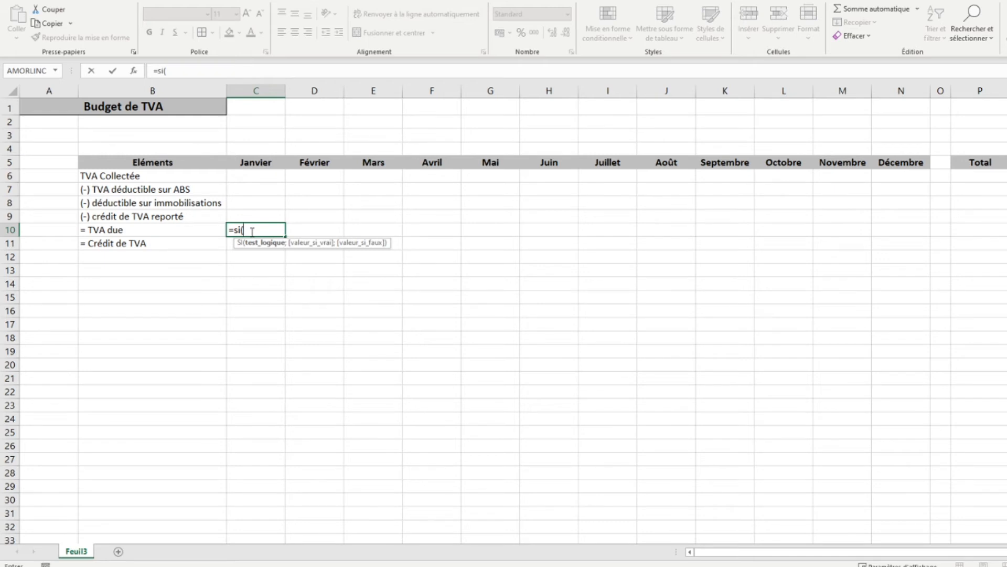
click(257, 178)
text(-)
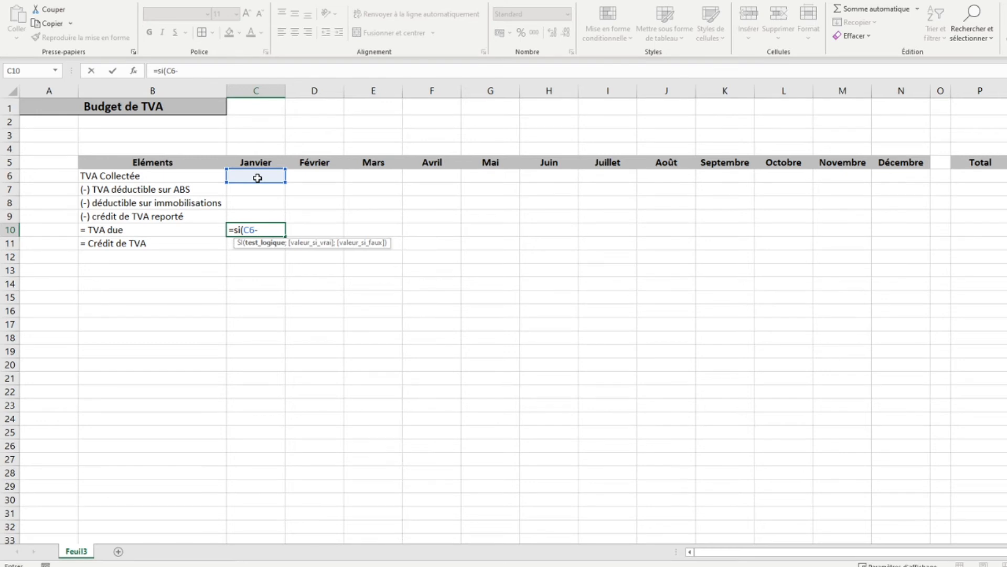
click(248, 192)
text(-)
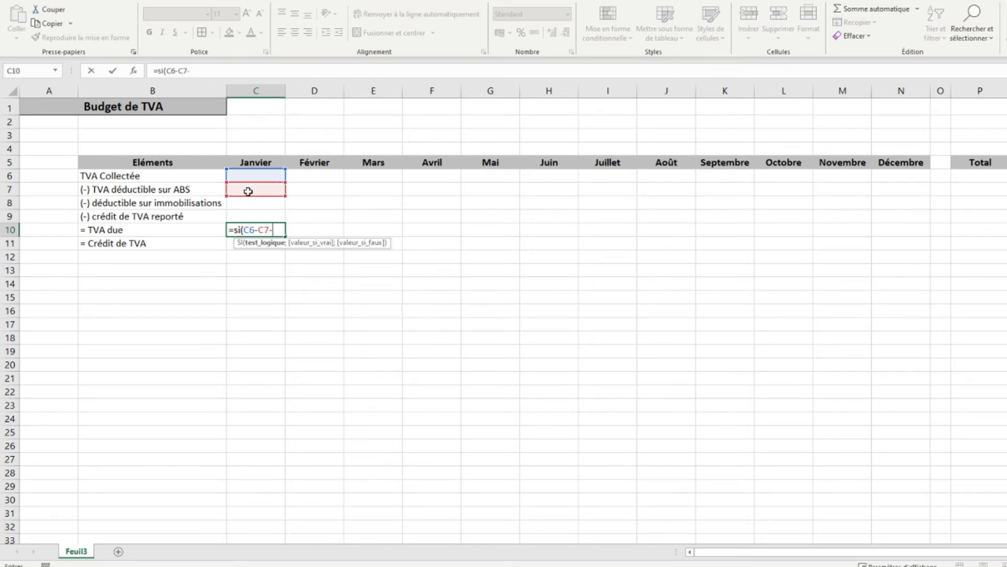
click(248, 204)
text(-)
click(247, 217)
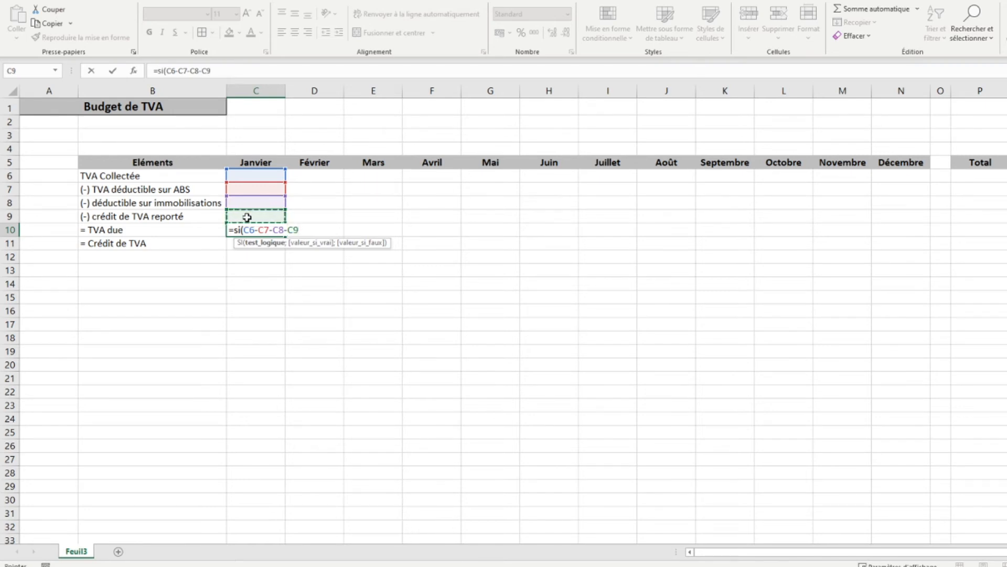
text(<0;0)
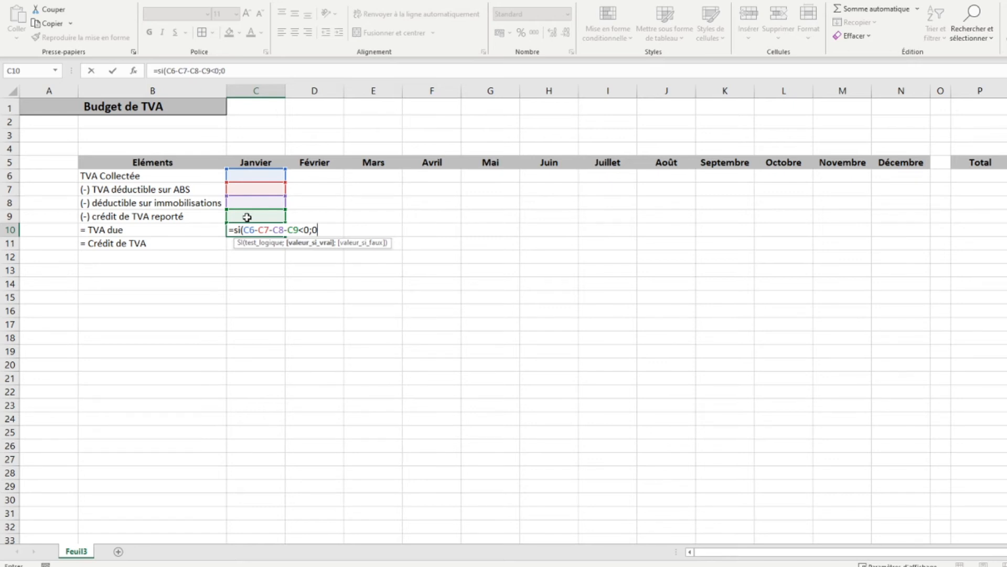
- Complete the TVA due formula in C10 with C6-C7-C8-C9 as the value if false
text(;)
click(256, 176)
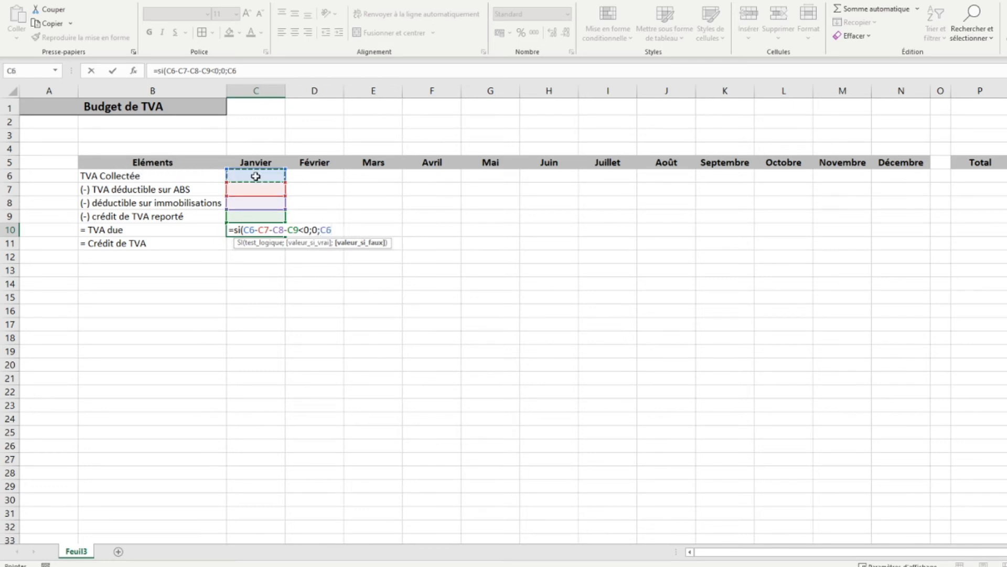
text(-)
click(251, 192)
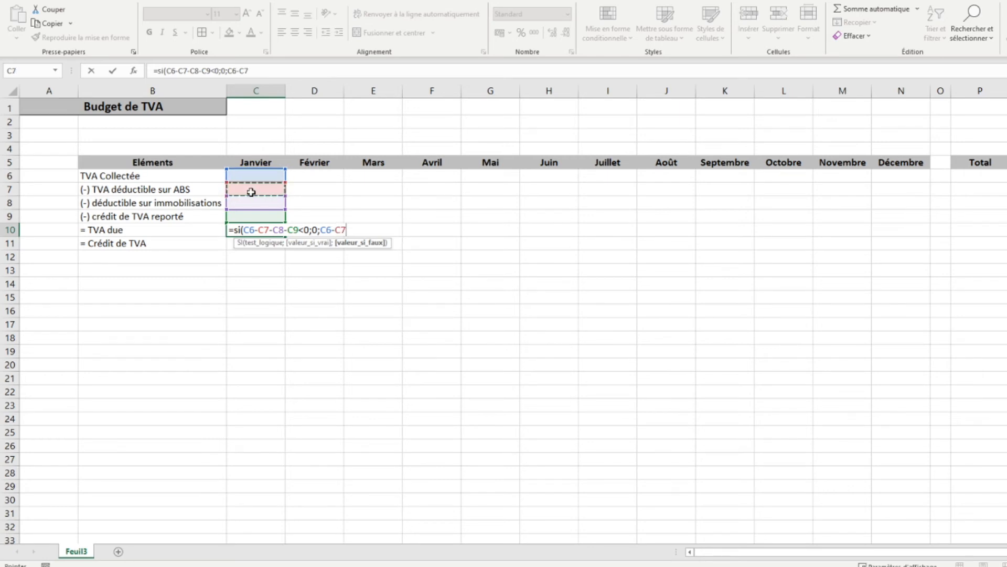
text(-)
click(244, 203)
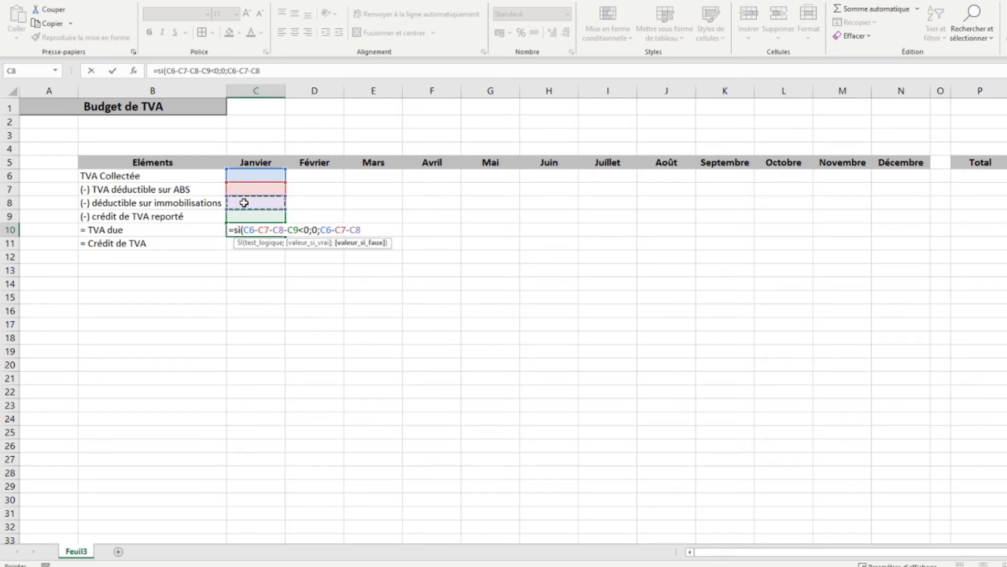
text(-)
click(237, 215)
text())
key(Return)
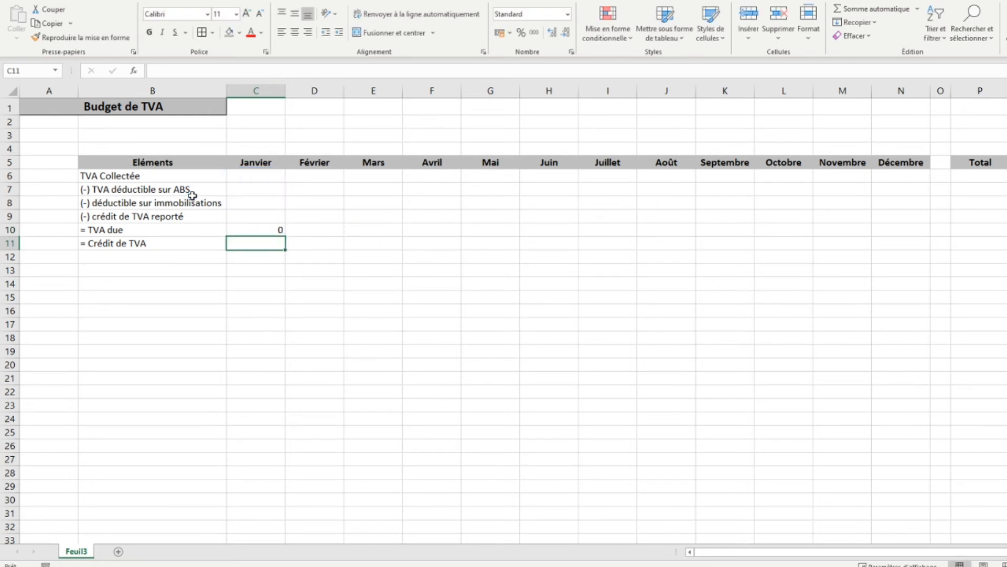
- Begin an SI formula in C11 for the crédit de TVA with the test C6-C7-C8-C9>0
text(=)
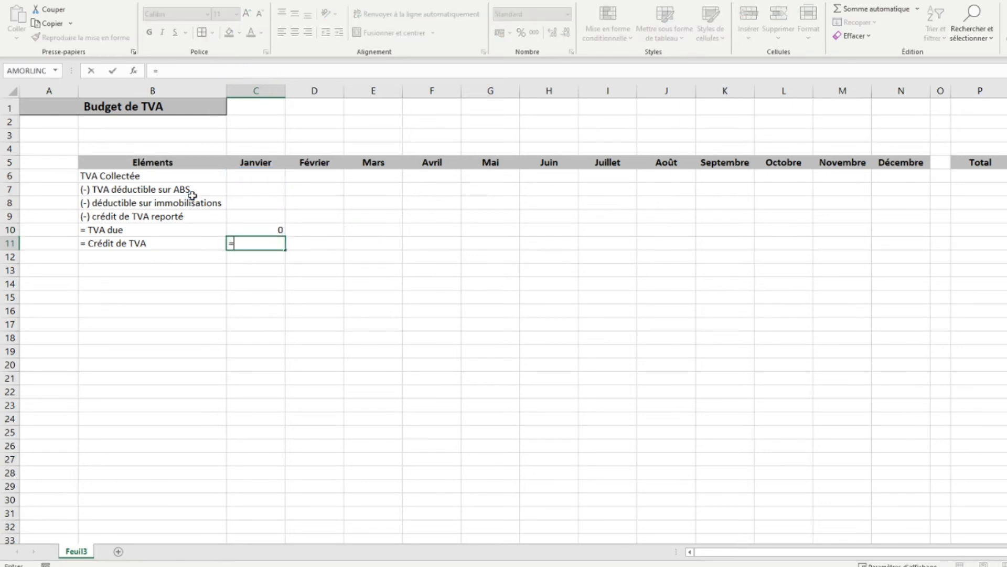
text(si()
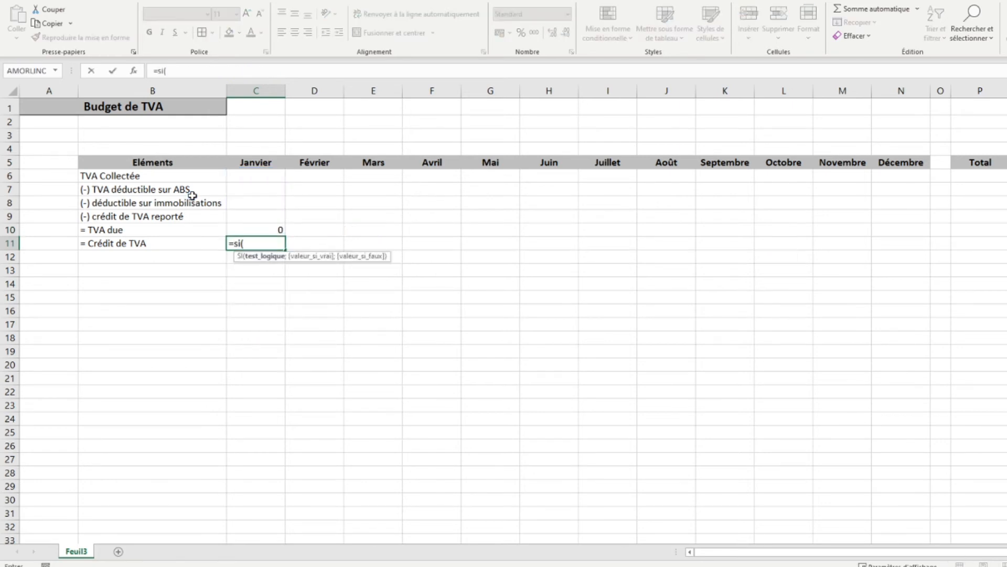
click(253, 174)
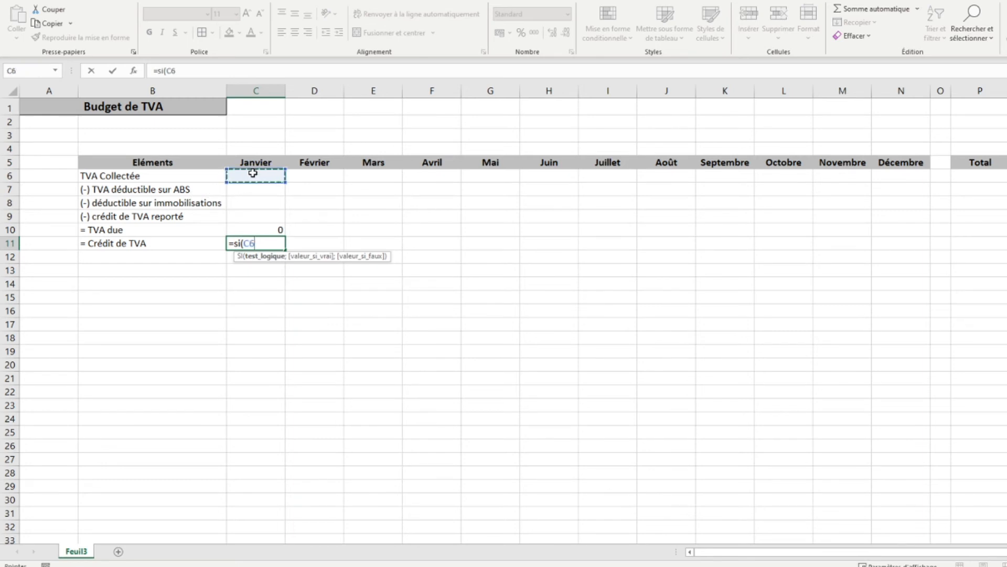
text(-)
click(252, 189)
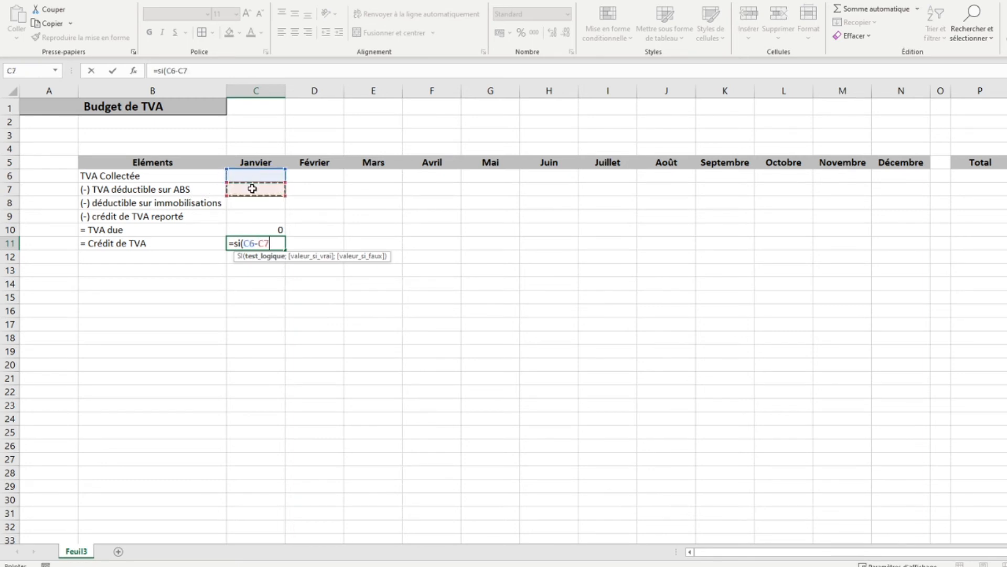
text(-)
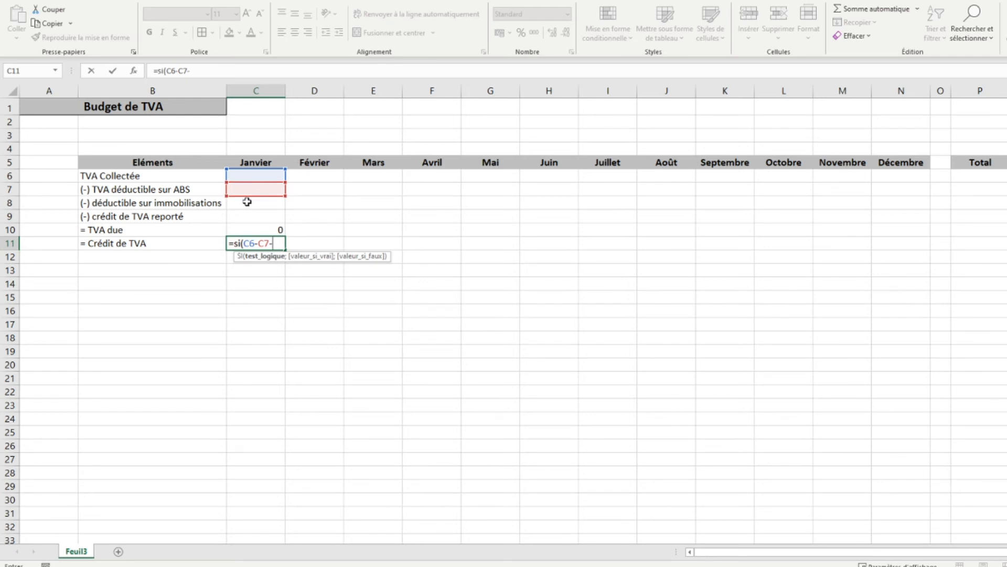
click(246, 205)
text(-)
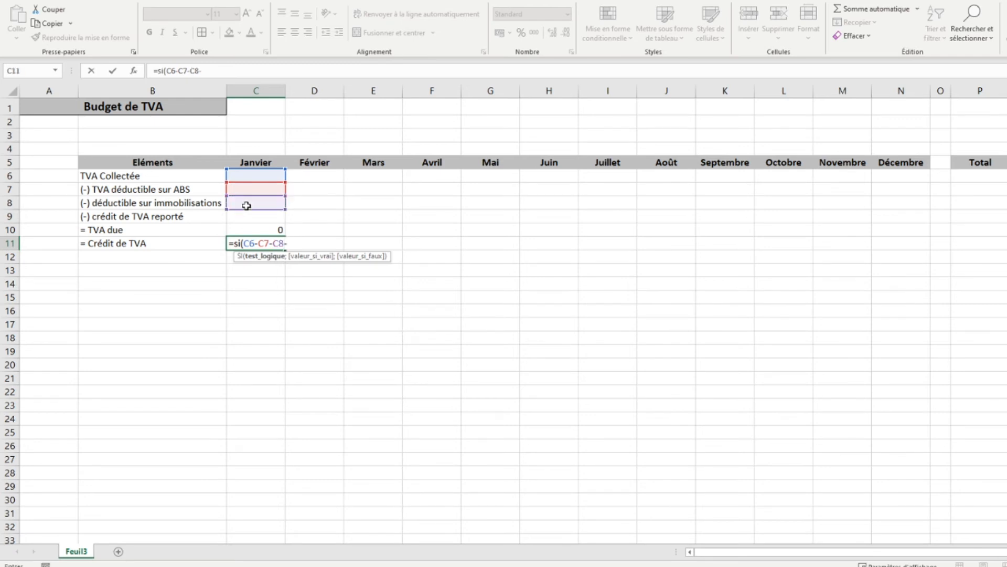
click(246, 215)
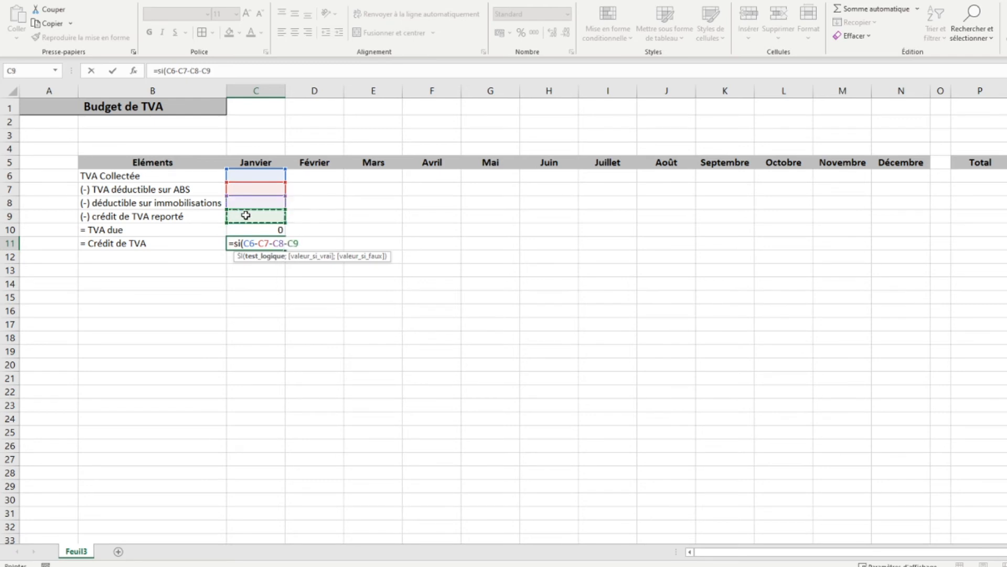
text(>0;)
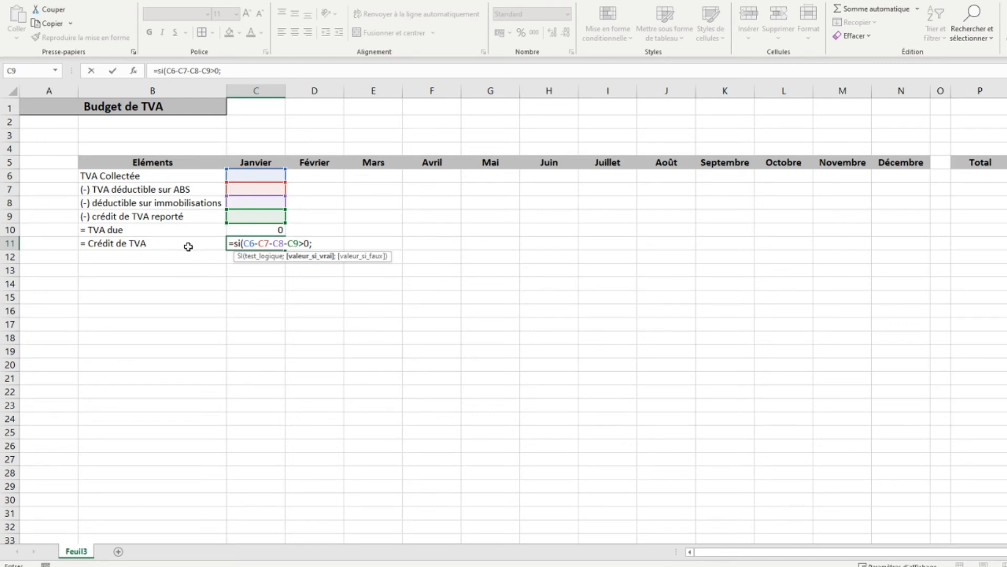
text(-()
- Add -(C6-C7-C8-C9) as the next argument of the C11 formula, close it and enter it
click(243, 177)
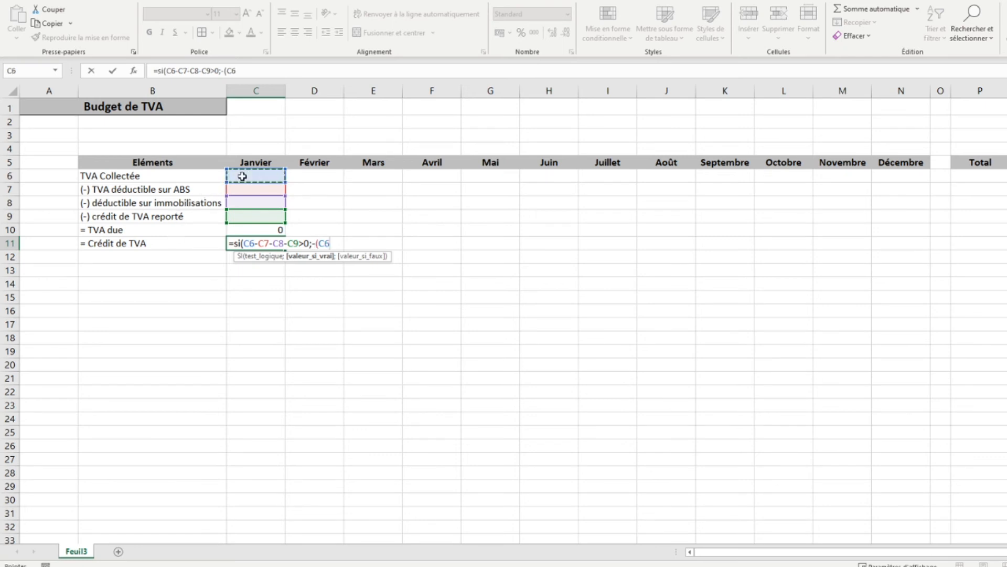
text(-)
click(240, 187)
text(-)
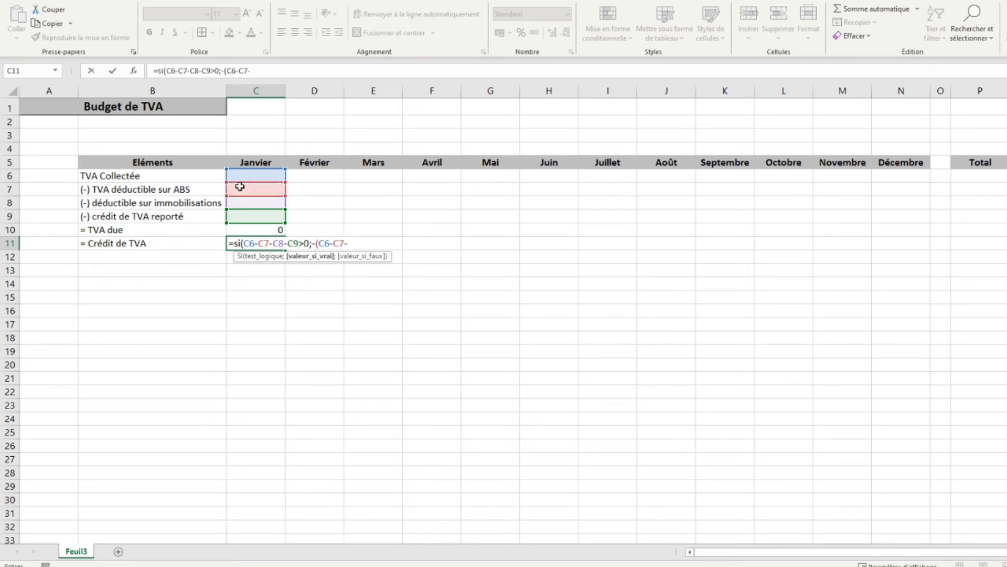
click(242, 203)
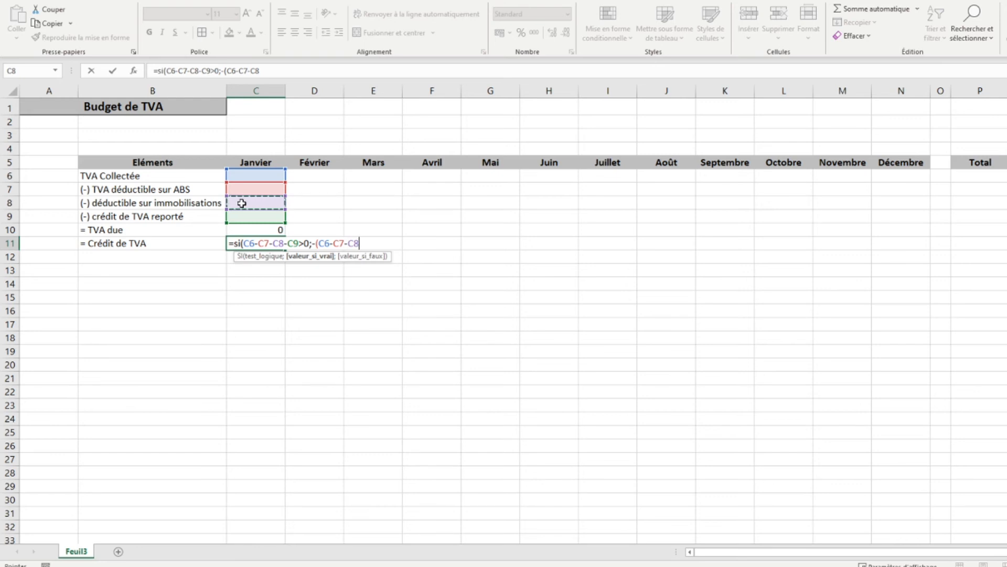
text(-)
click(240, 215)
text()))
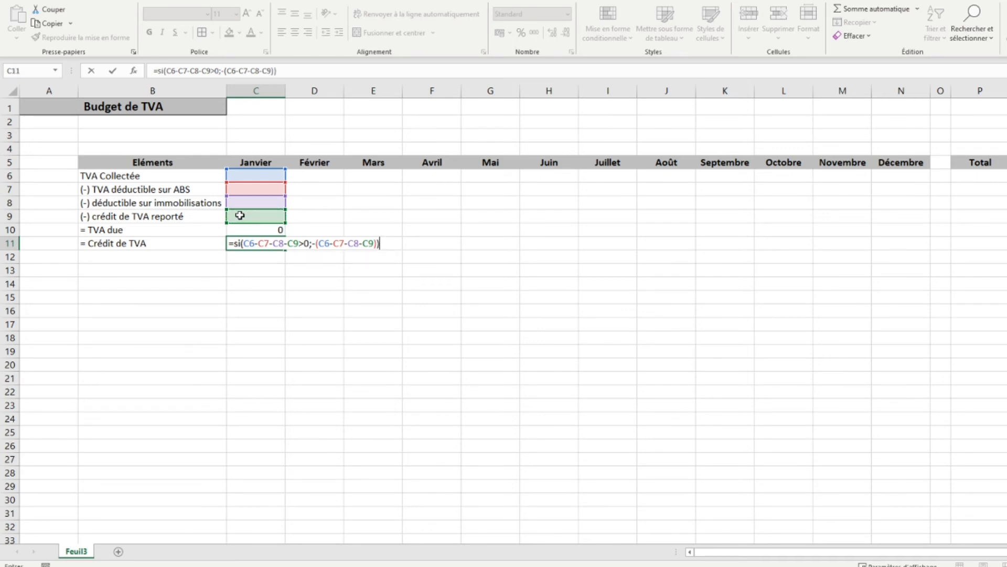
key(Return)
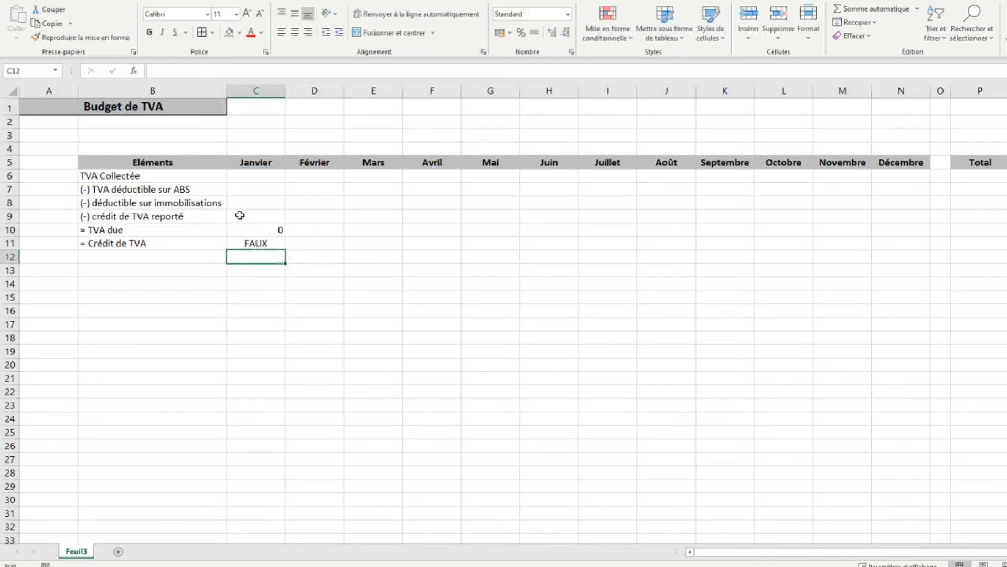
- Insert 0 as the value if true in the C11 formula, before -(C6-C7-C8-C9), and enter it
key(Up)
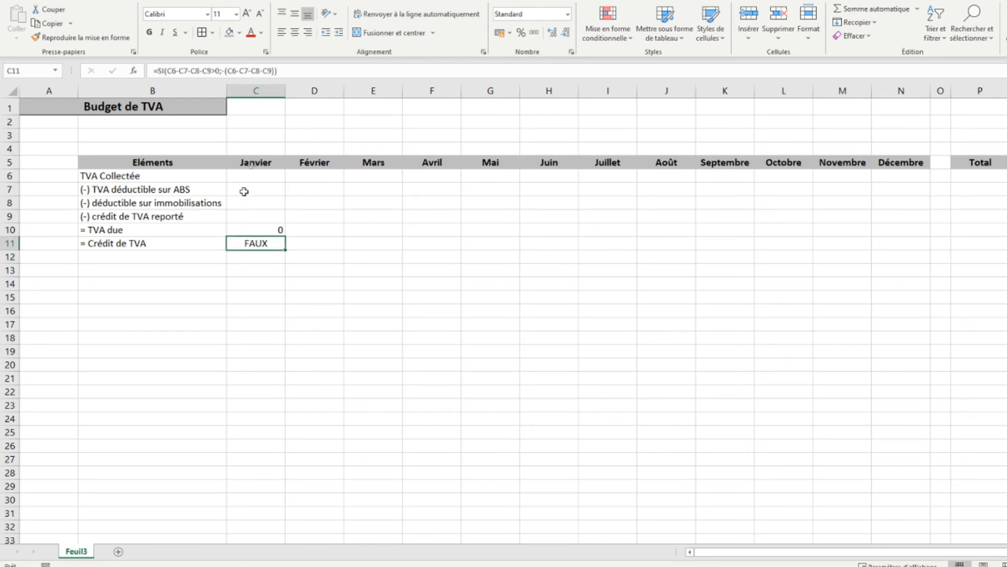
click(222, 72)
text(-C9>)
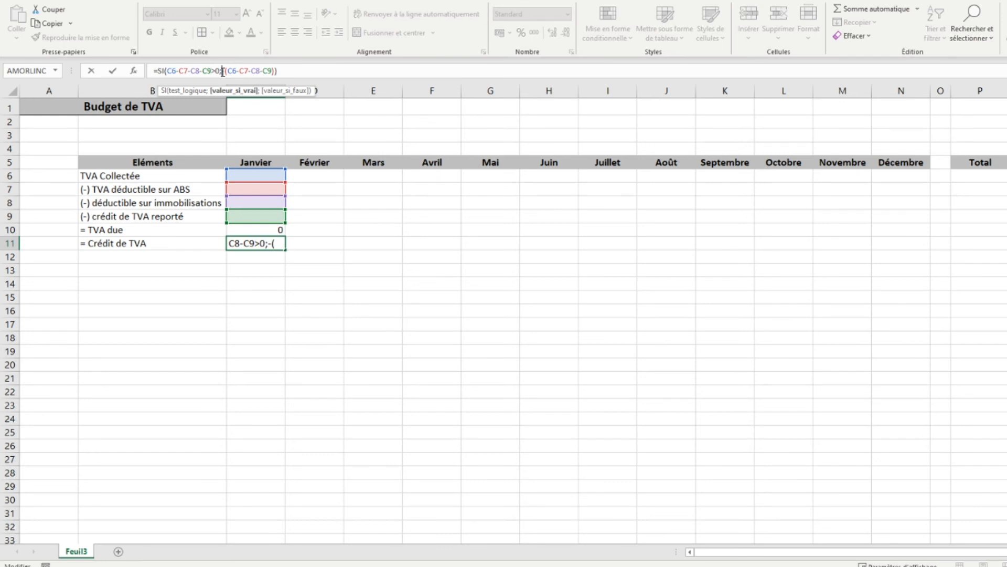
text(0;)
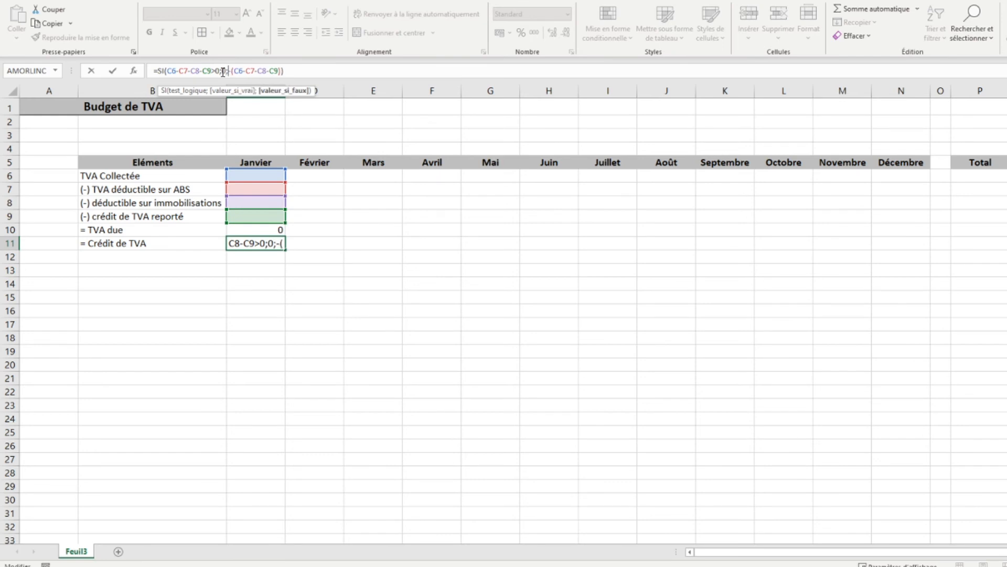
key(Return)
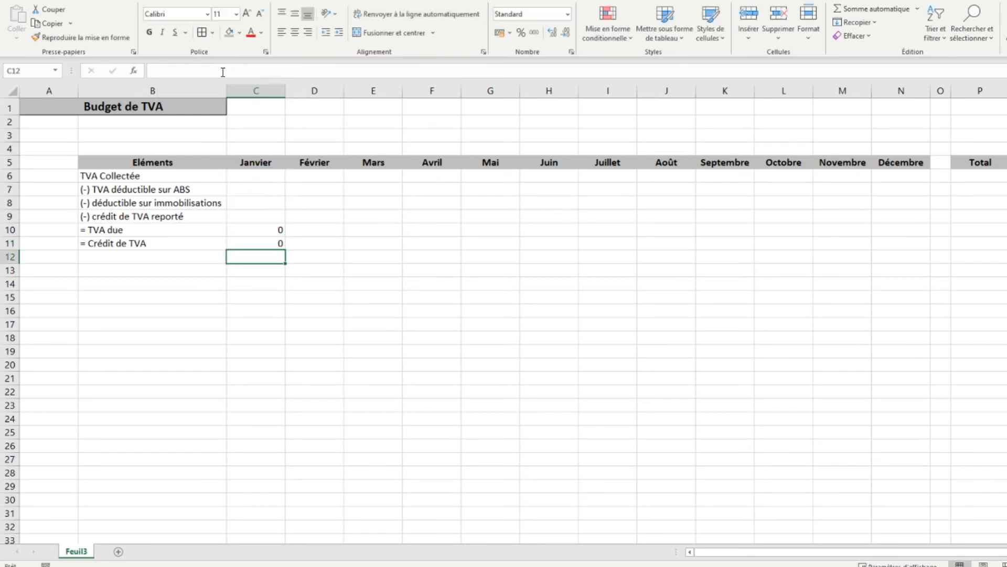
- Enter test amounts for Janvier: 100 for TVA Collectée and 1000 for TVA déductible sur ABS
click(238, 176)
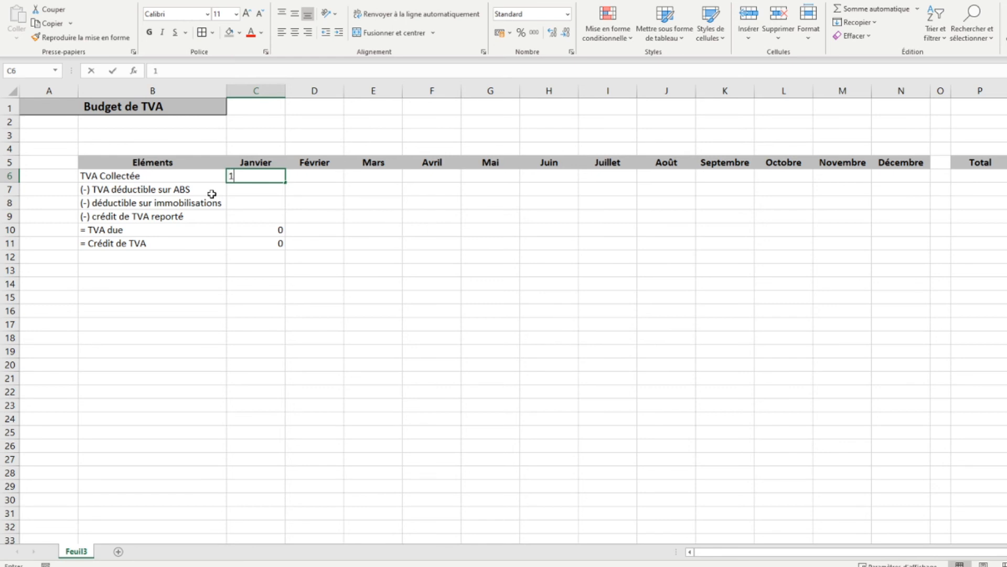
text(100)
key(Return)
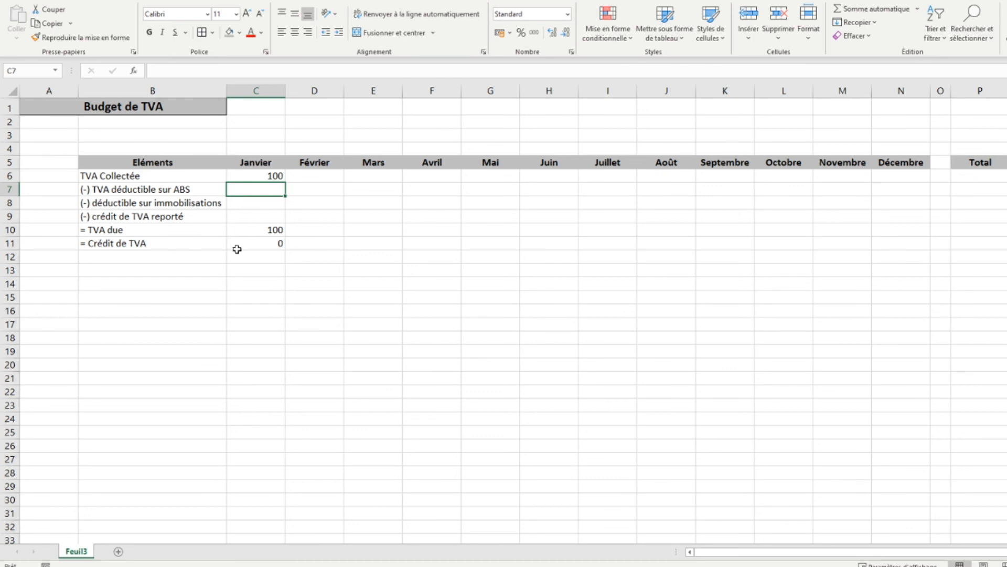
text(000)
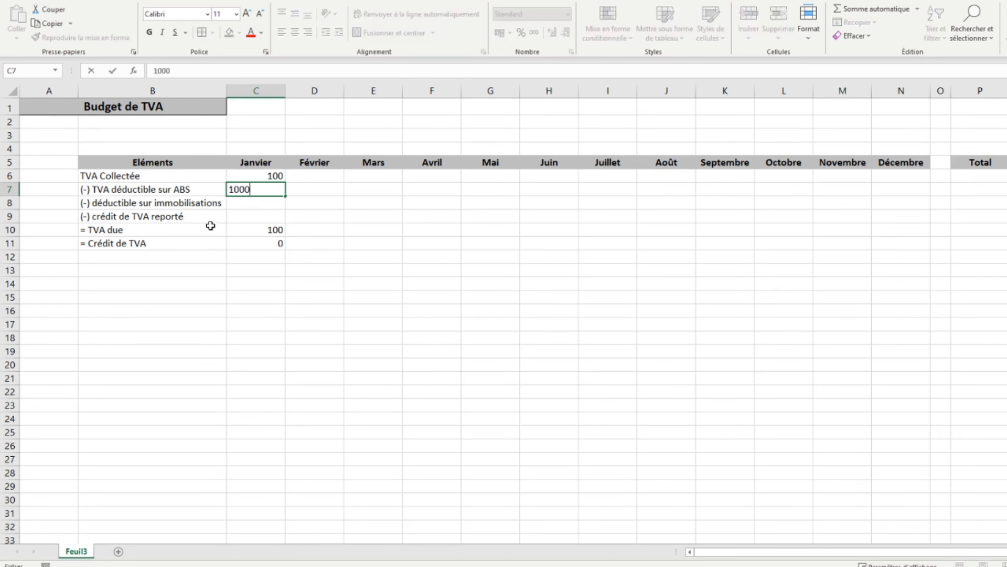
key(Return)
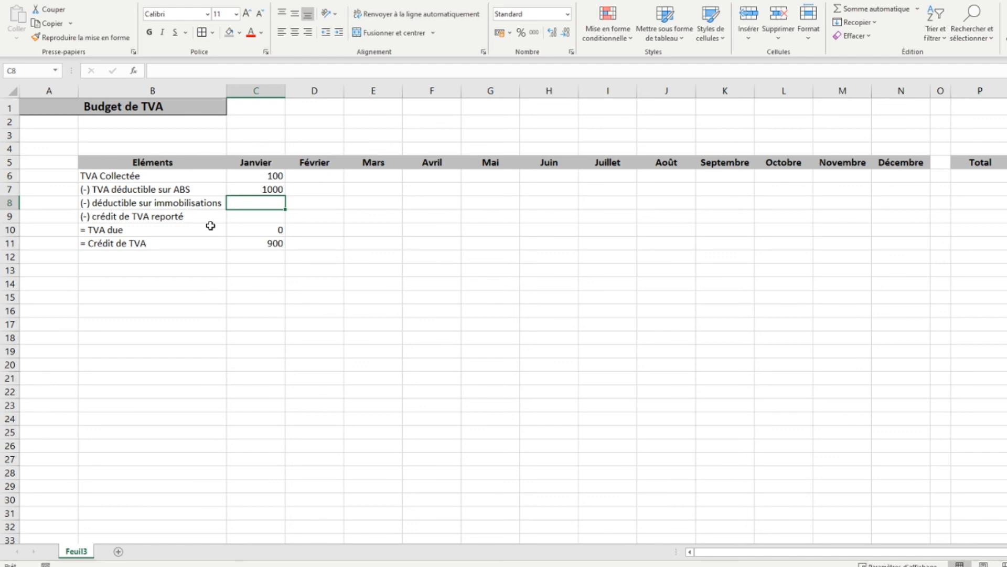
- Fill the Janvier TVA due and crédit de TVA formulas across to Décembre and apply the euro accounting format to C6:P11
drag(243, 228, 909, 264)
drag(247, 176, 982, 247)
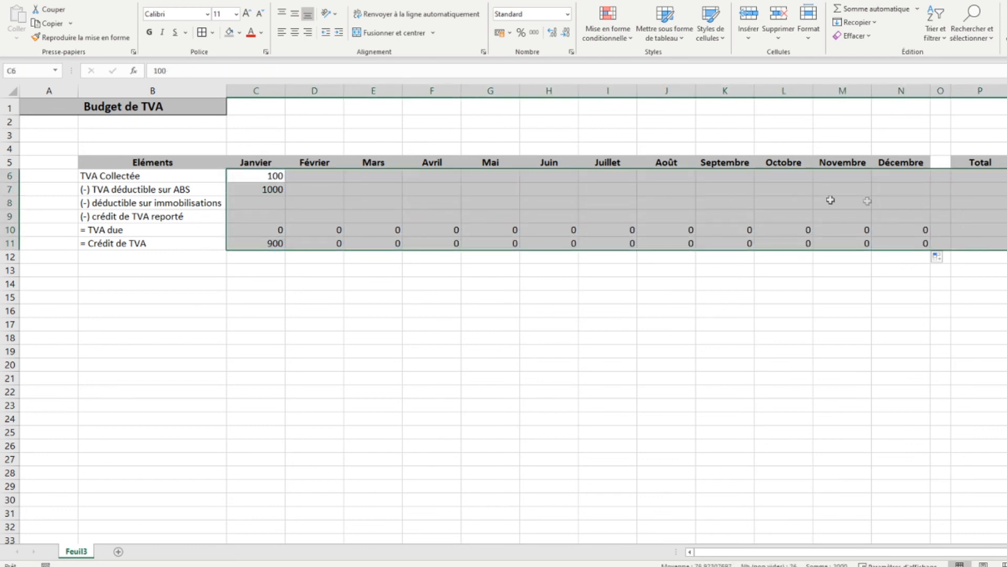
click(499, 34)
- Shade the TVA due and Crédit de TVA rows light grey, including their Total cells, and make them bold
drag(99, 229, 899, 243)
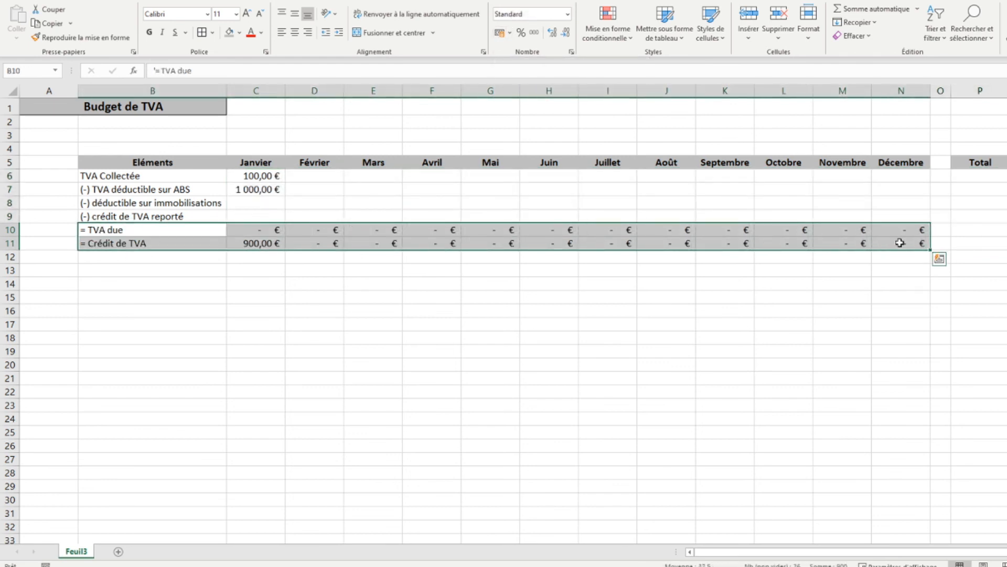
drag(958, 230, 964, 244)
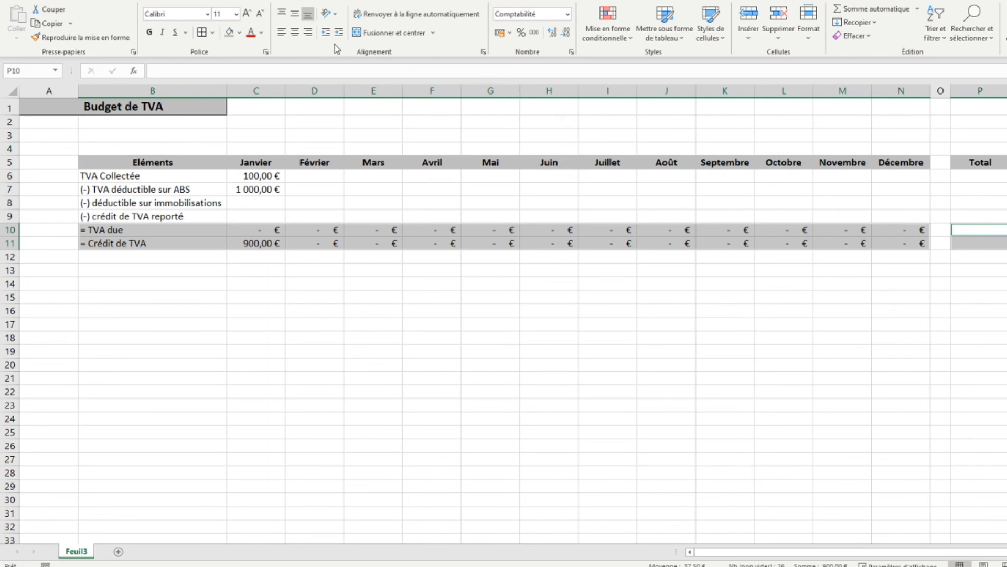
click(240, 35)
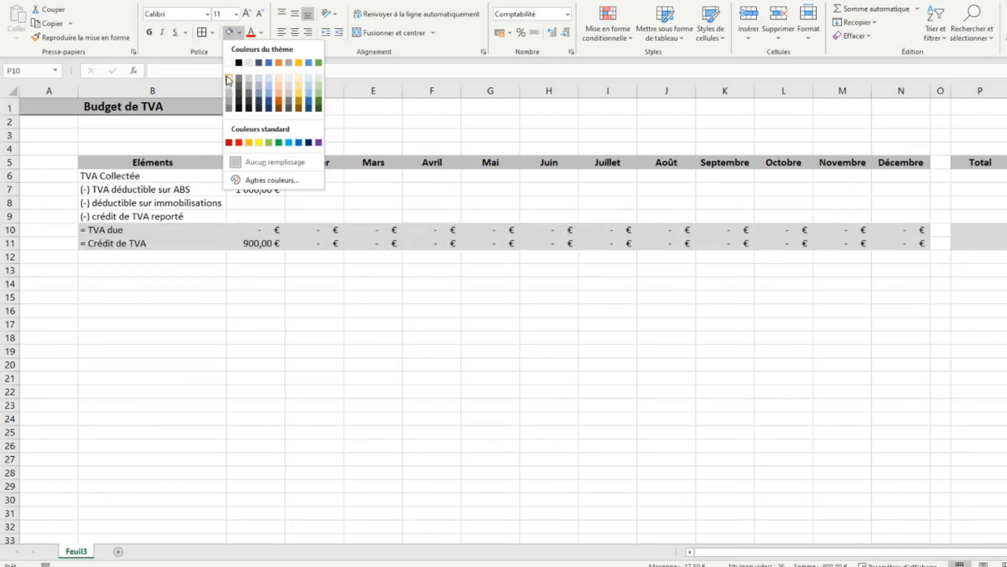
click(228, 78)
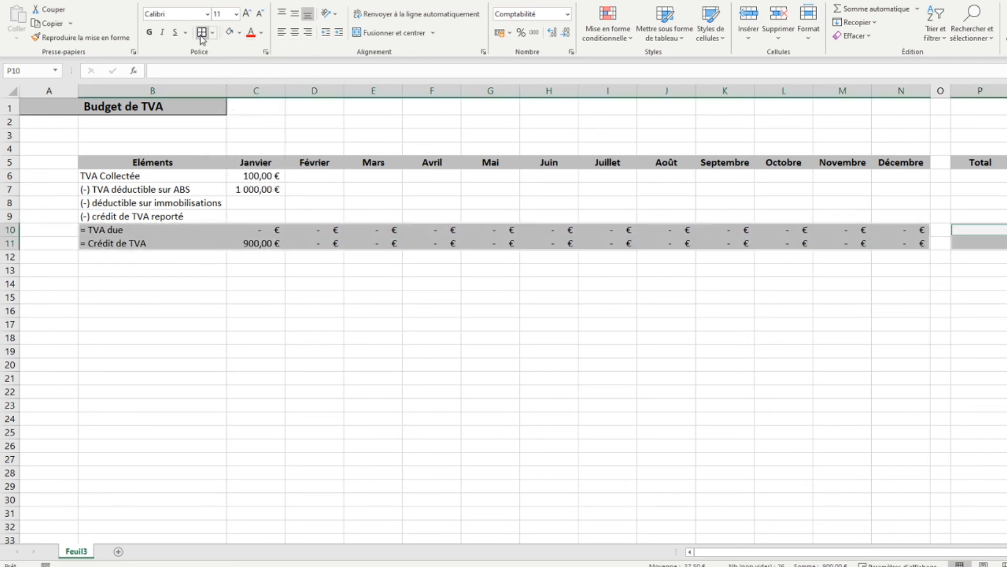
click(149, 33)
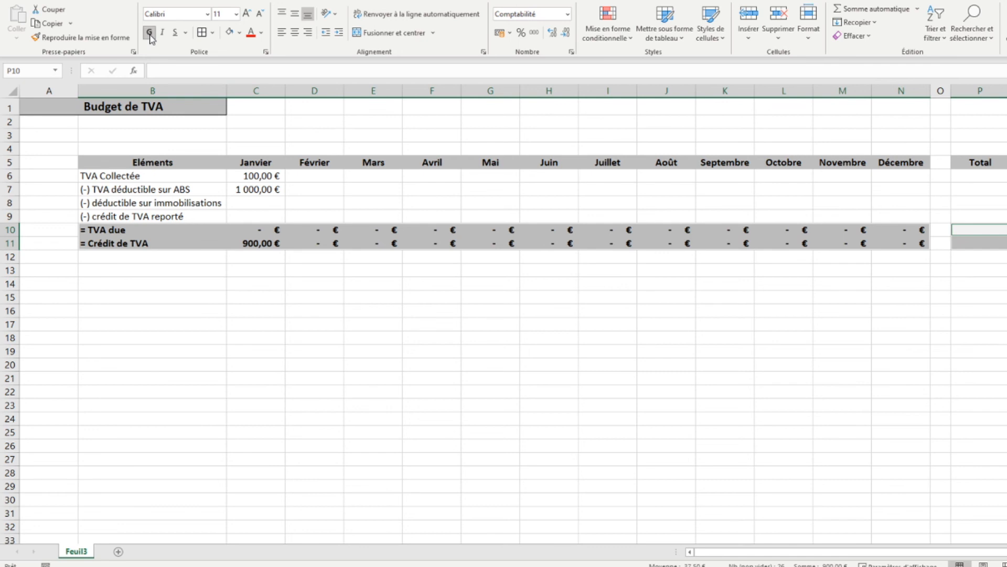
click(834, 226)
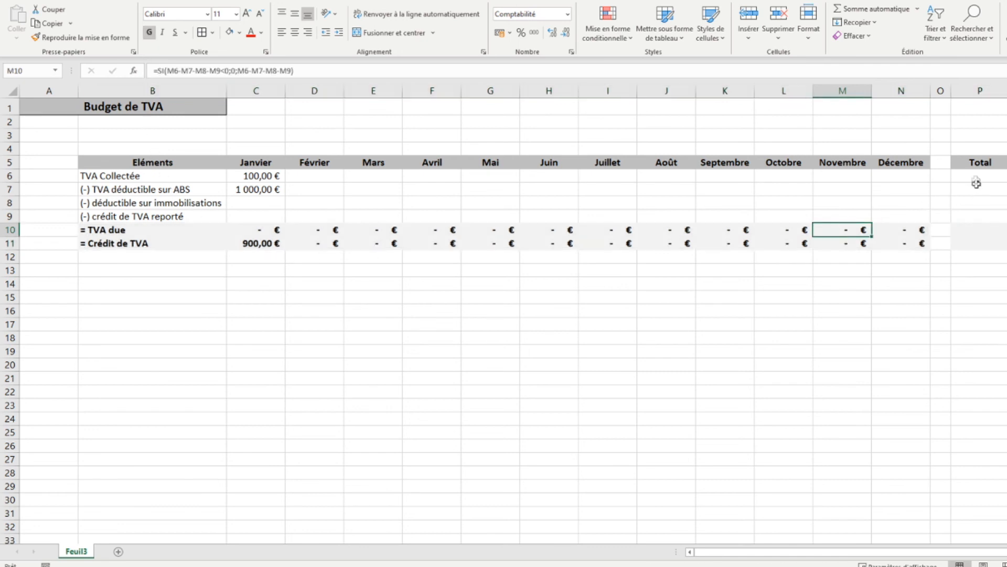
- Total the TVA Collectée row in P6 with =SOMME(C6:N6)
click(974, 176)
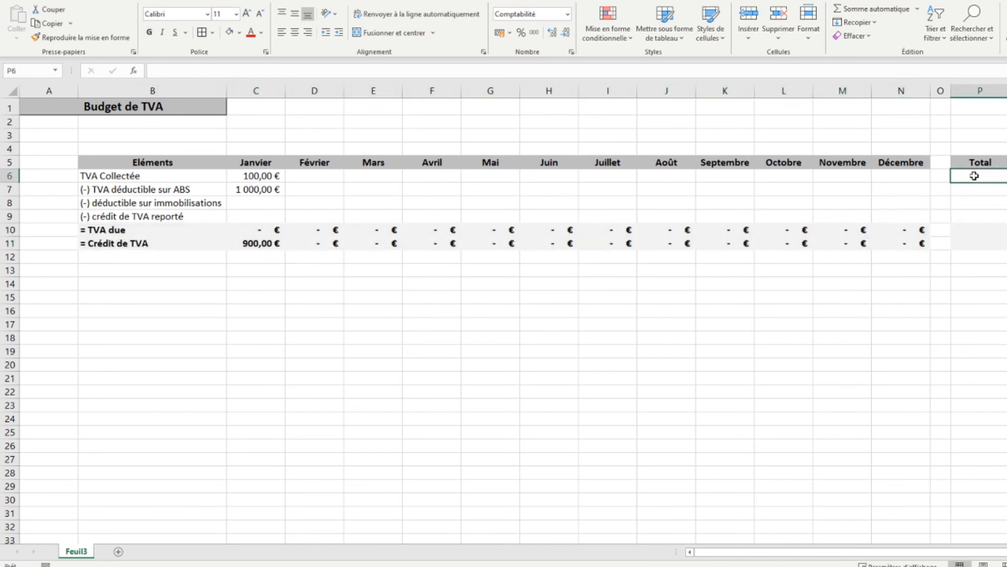
click(880, 13)
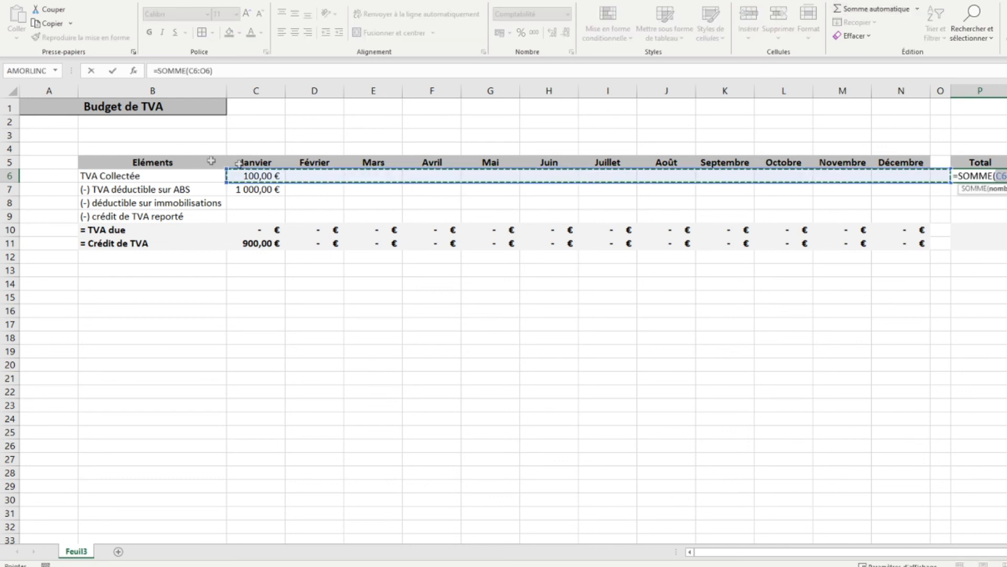
drag(234, 176, 892, 181)
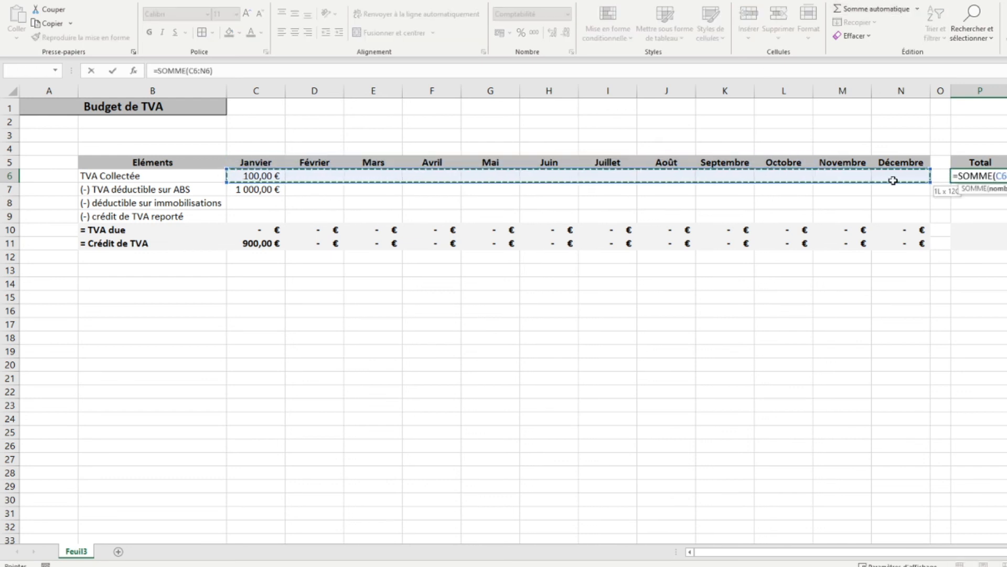
key(Return)
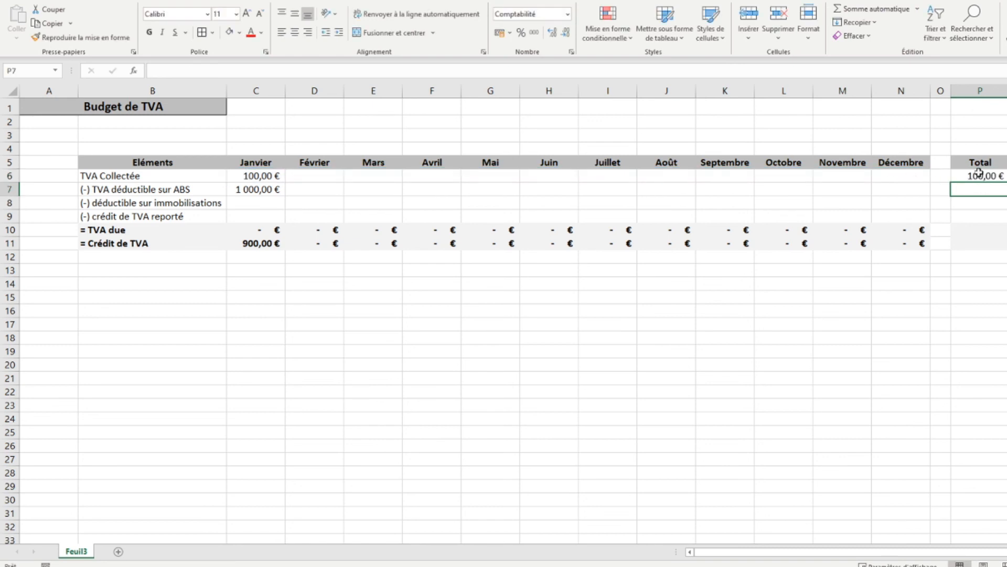
- Copy the P6 total and paste only its formula into P7:P11
right_click(972, 177)
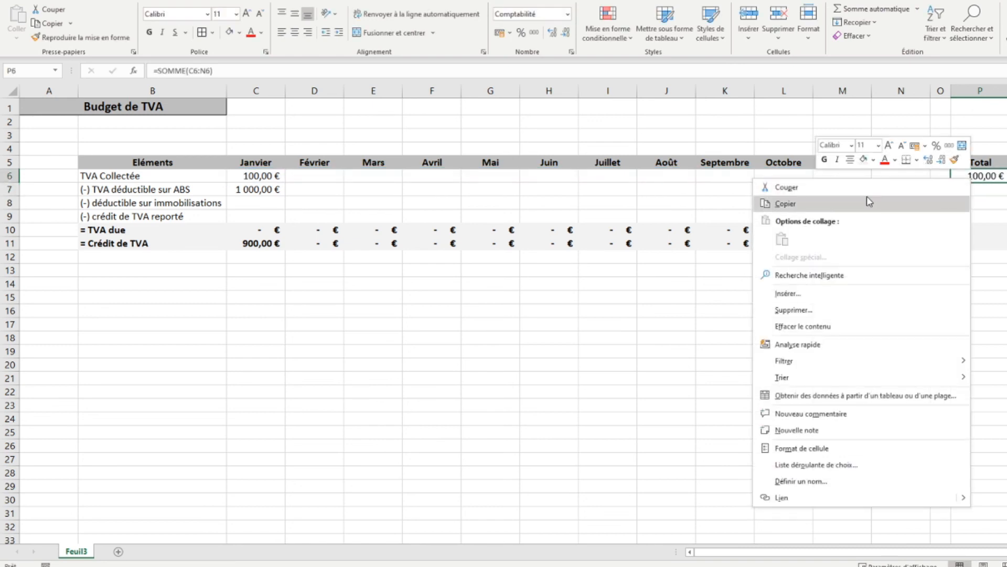
click(867, 203)
drag(973, 192, 962, 240)
right_click(962, 241)
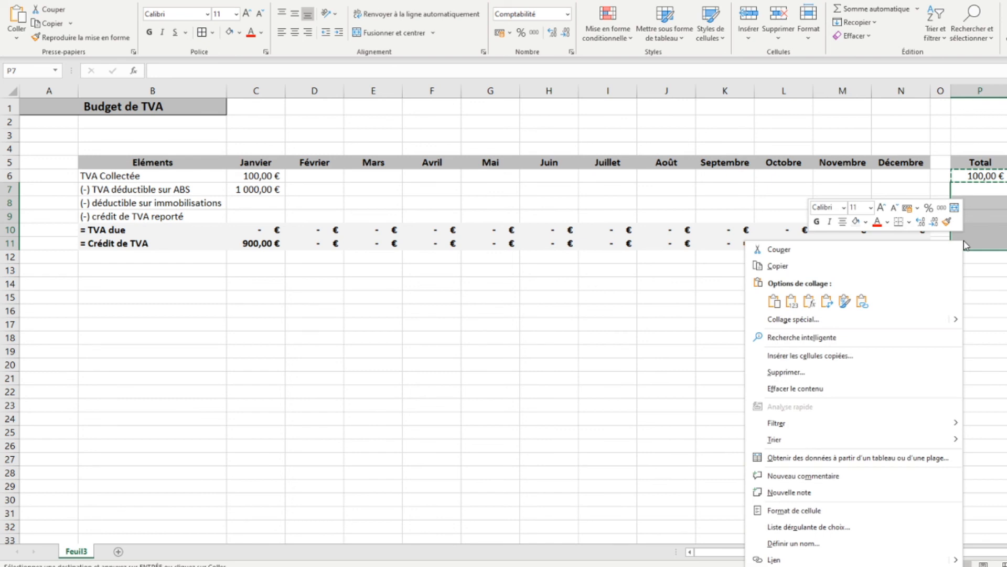
click(809, 301)
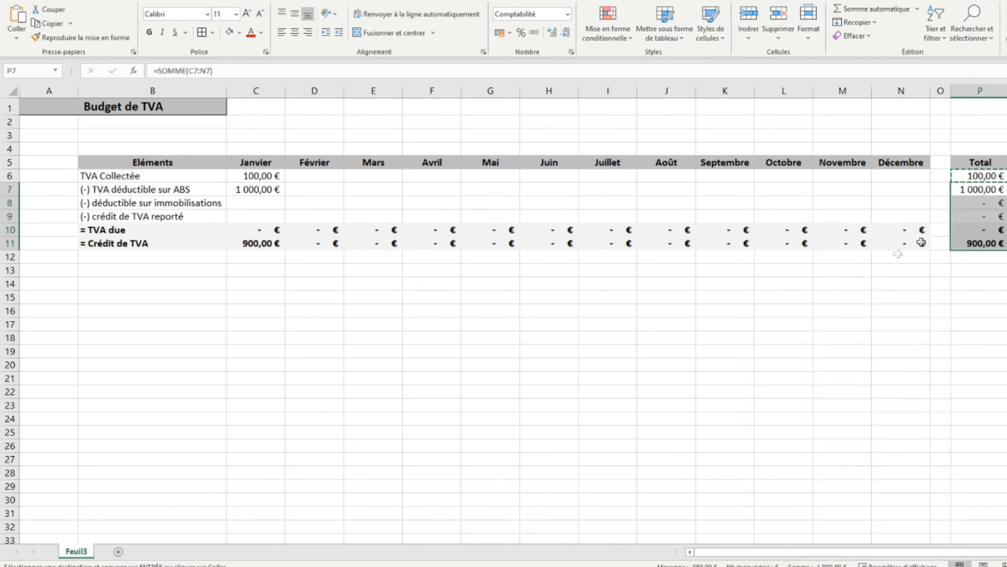
click(959, 215)
- Apply all borders to the budget table B5:N11 and the Total column P5:P11
drag(108, 163, 898, 243)
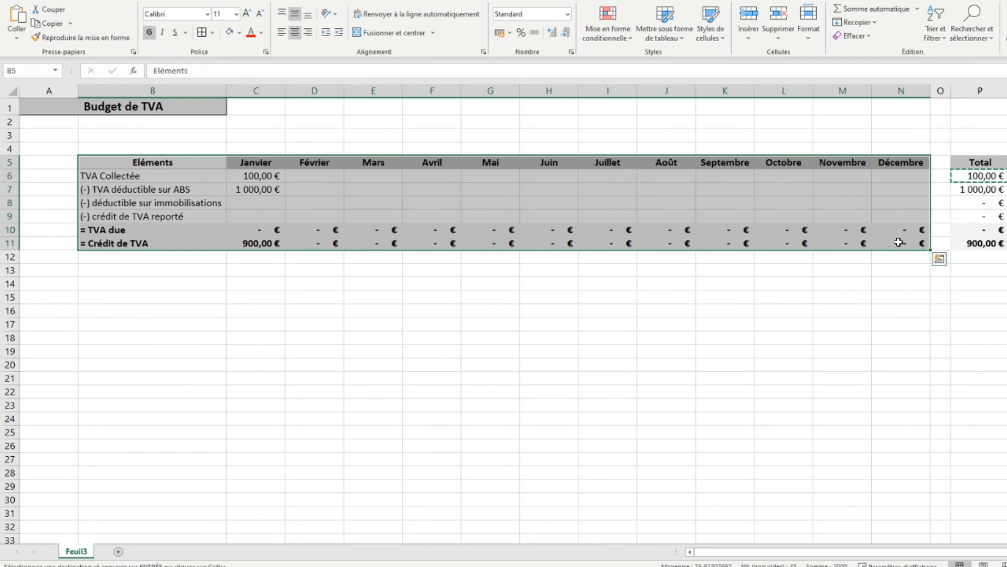
drag(979, 164, 981, 244)
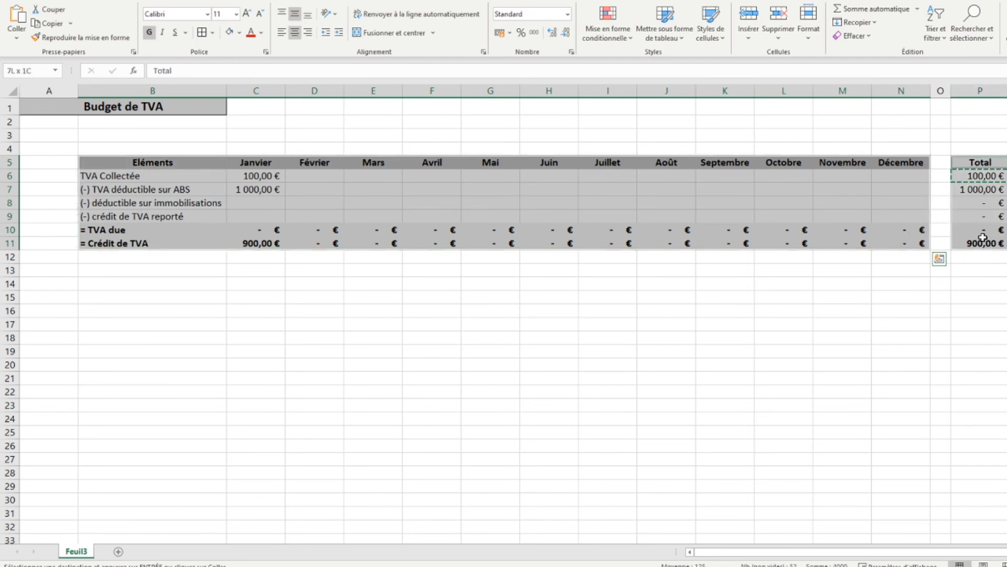
click(202, 32)
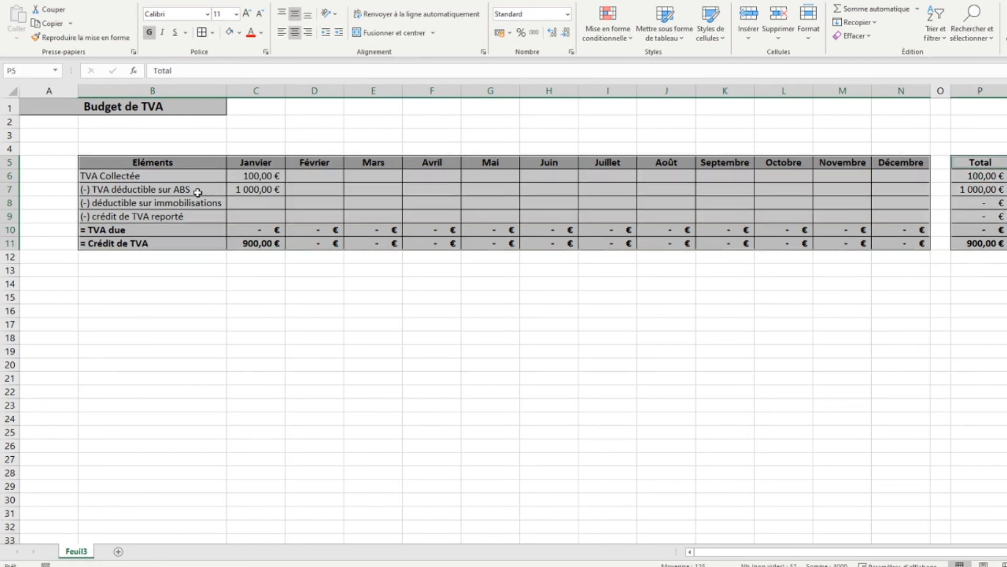
click(197, 195)
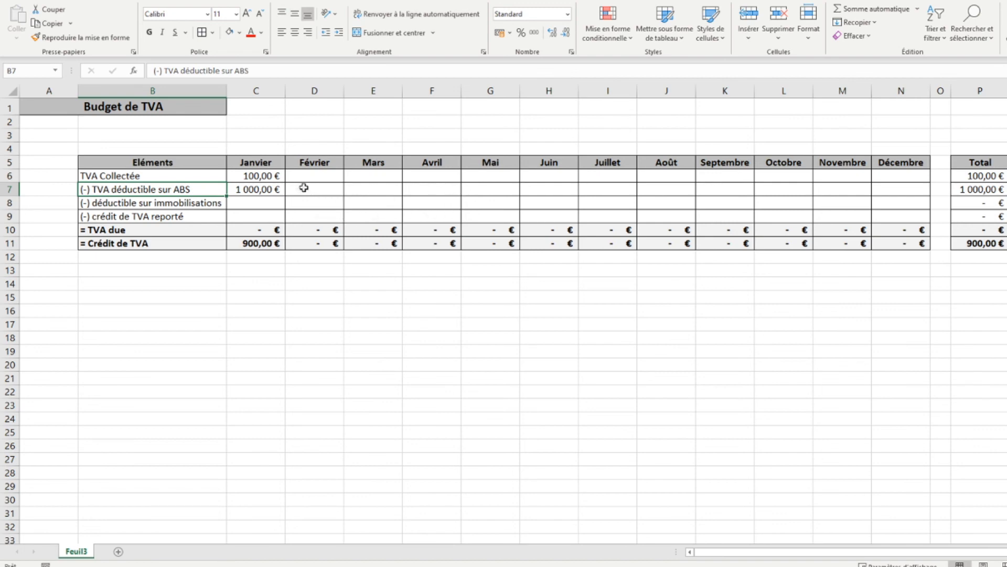
- Enter test amounts of 500 for Mars TVA déductible sur ABS and 100 for Mai TVA Collectée
click(367, 189)
text(500)
key(Return)
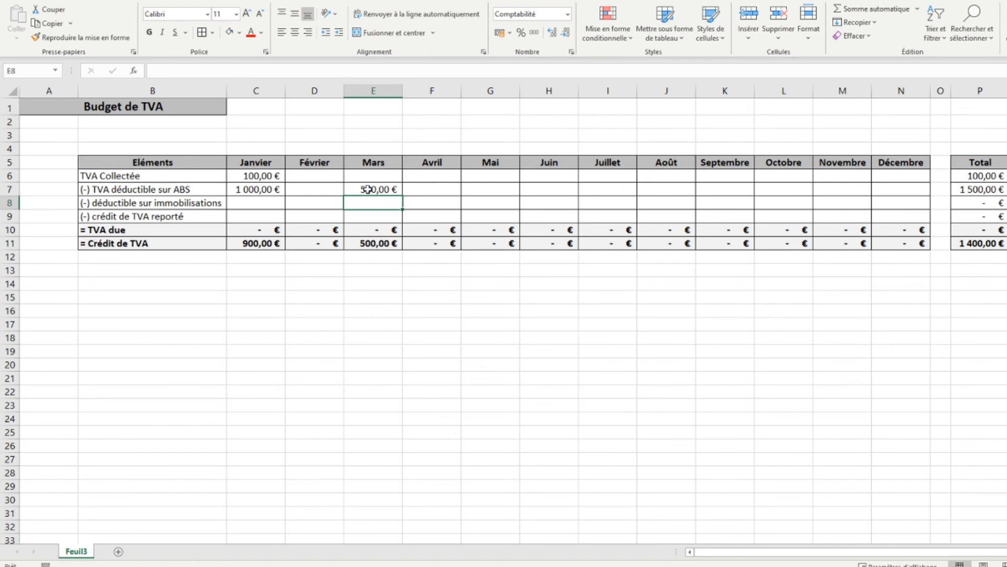
click(494, 191)
key(Up)
text(100)
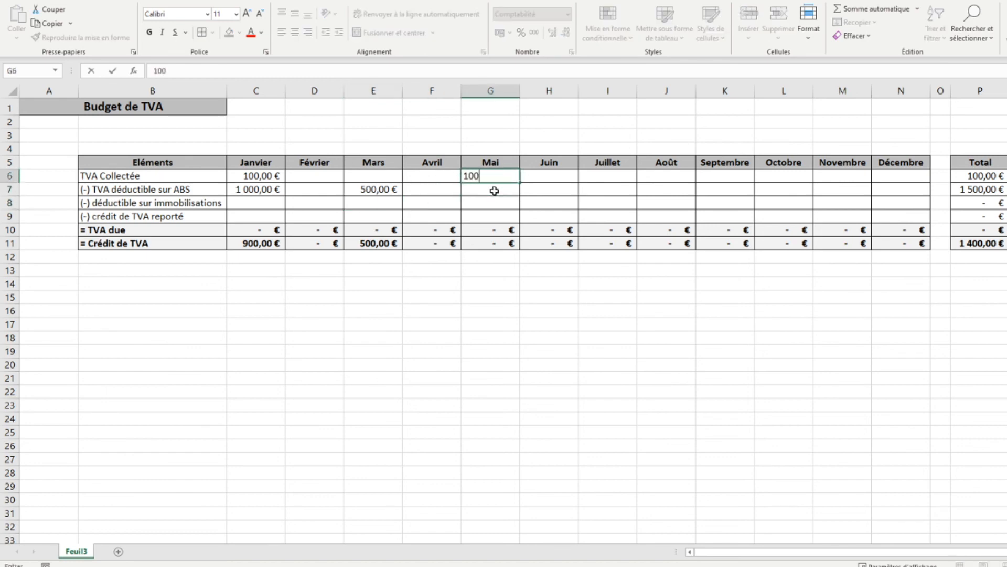
key(Return)
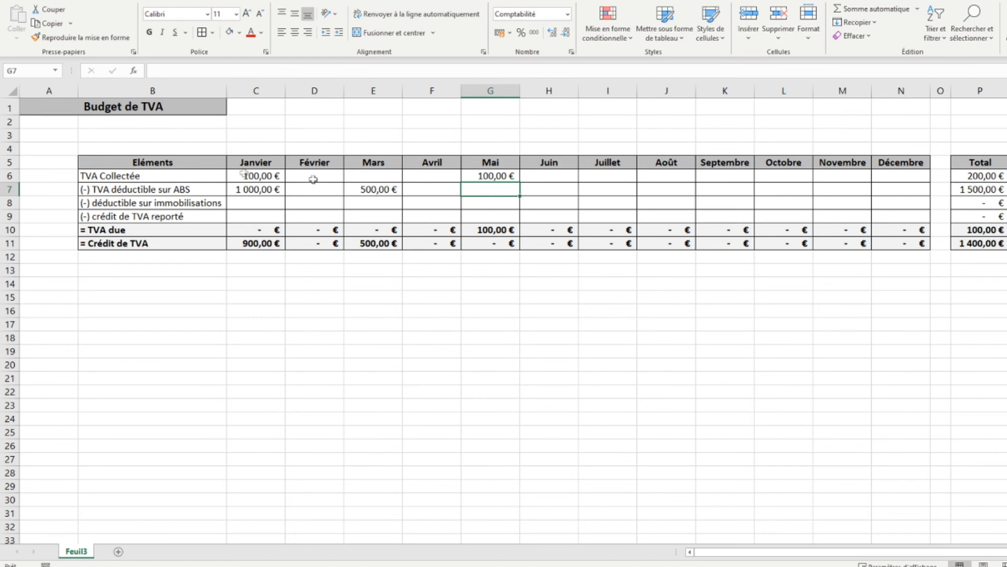
- Hide the worksheet gridlines and return to the home formatting commands
click(43, 102)
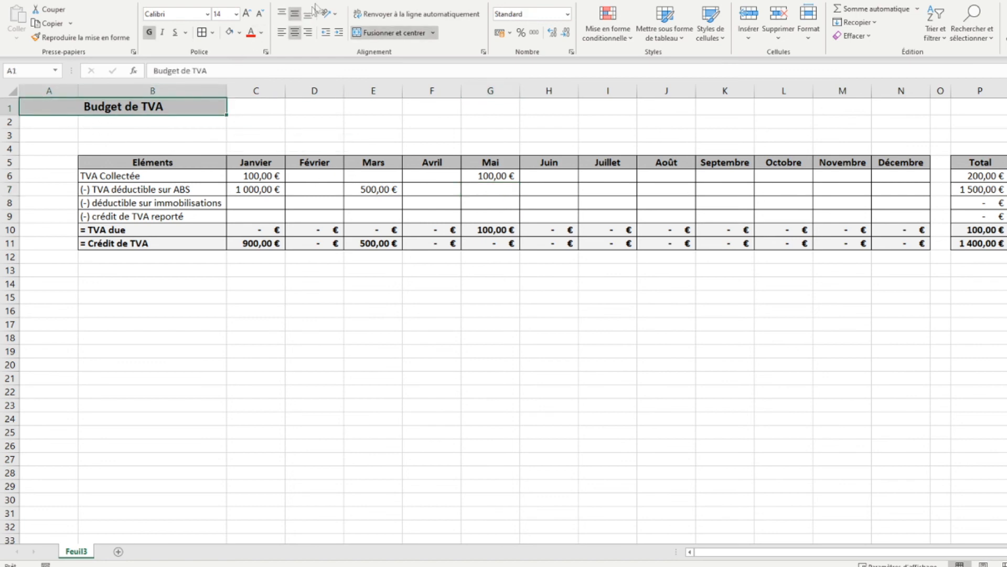
click(354, 2)
click(334, 32)
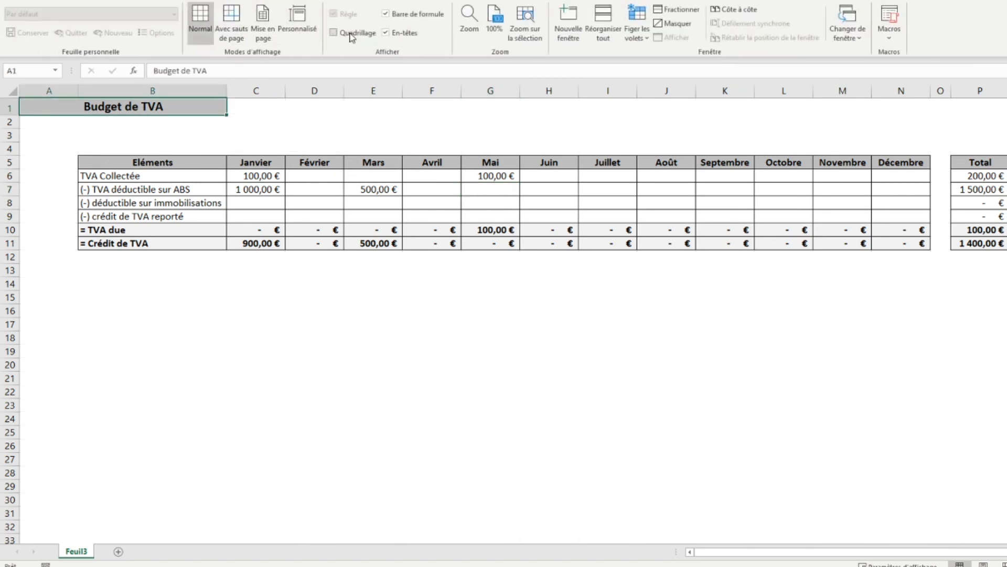
click(40, 2)
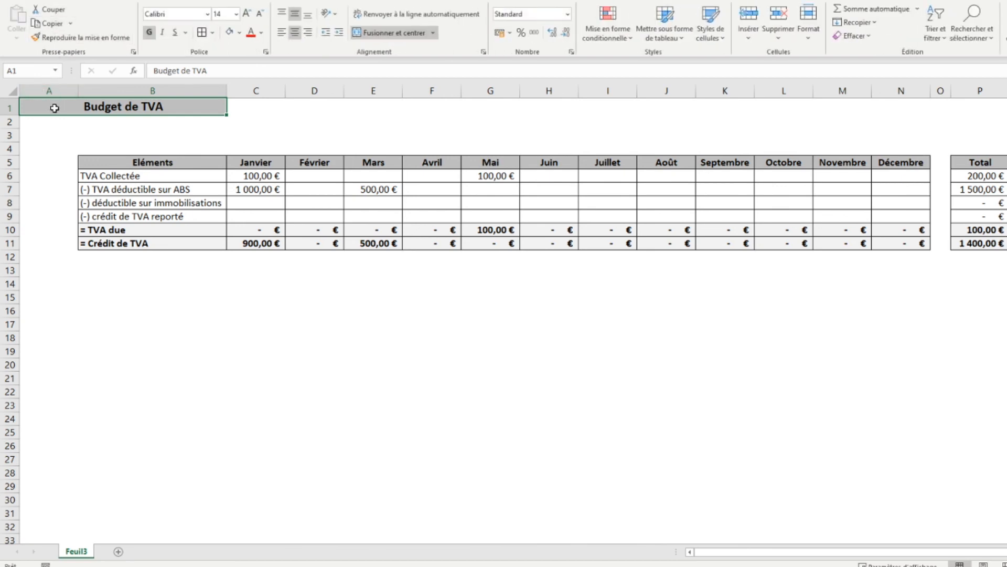